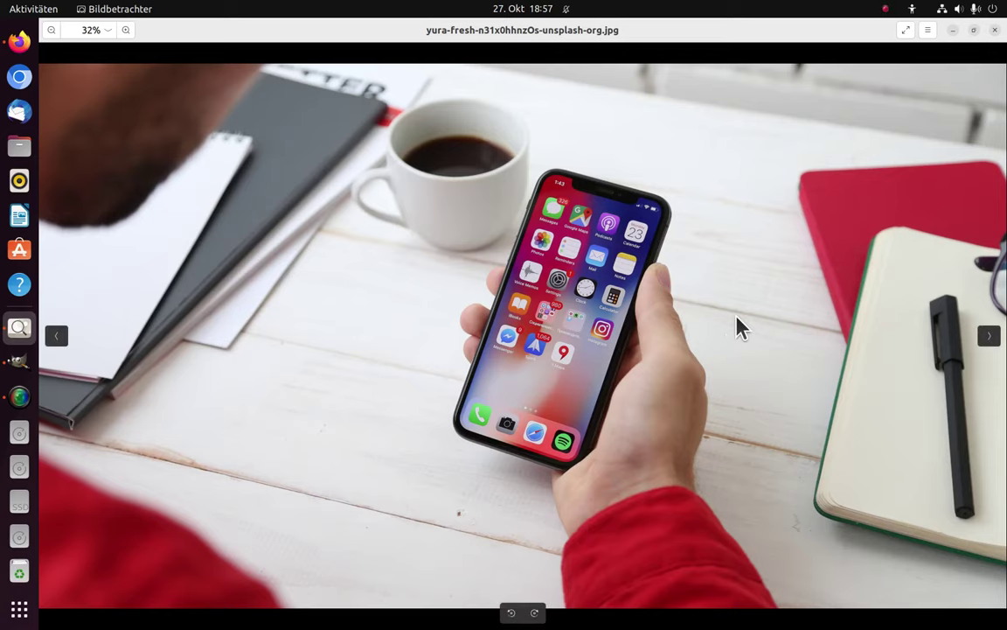
View the greyscale -mod.jpg banner in Image Viewer, then bring Firefox with Unsplash forward
left_click(989, 336)
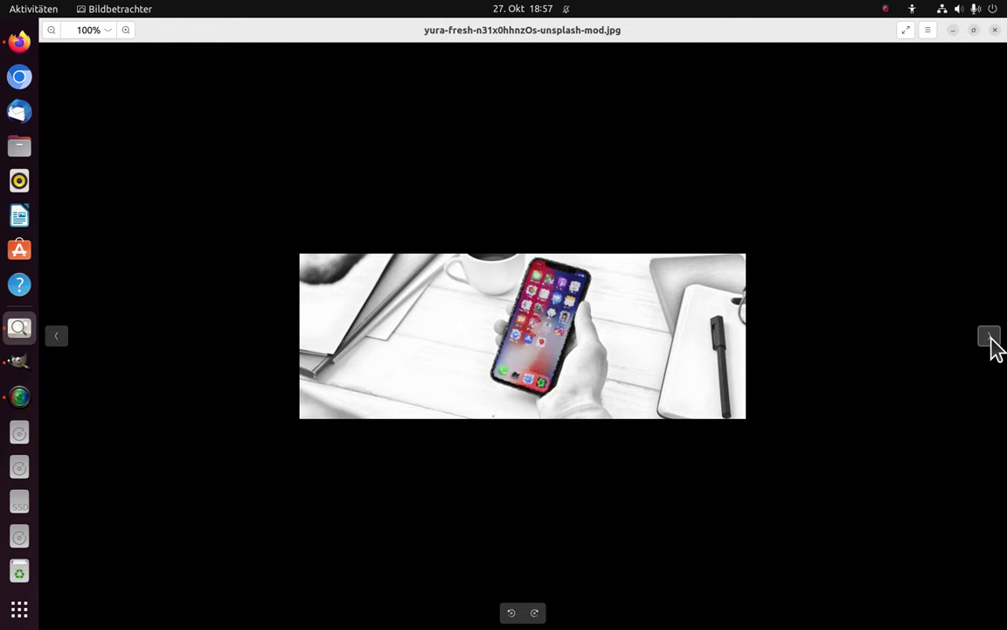
key("alt+Tab")
key("alt+Tab")
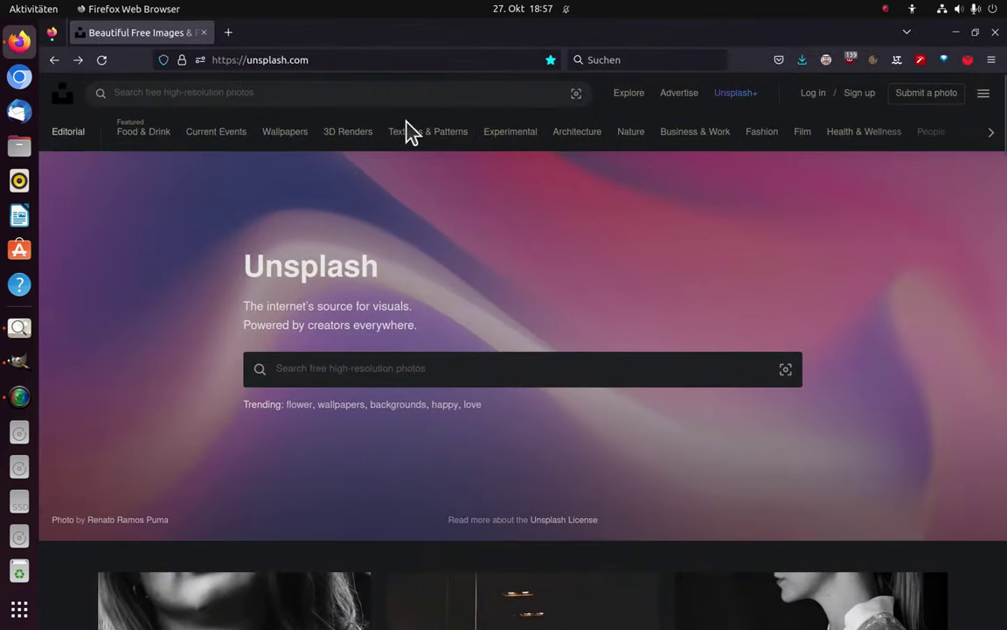
Search Unsplash for 'apps' phone photos, then return to GIMP
left_click(307, 371)
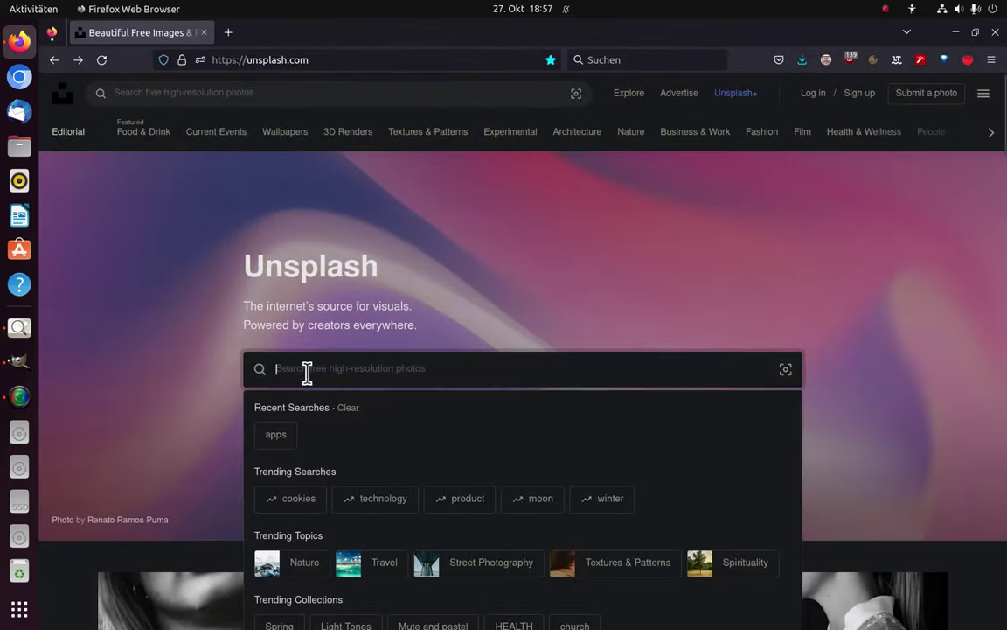
type("apps")
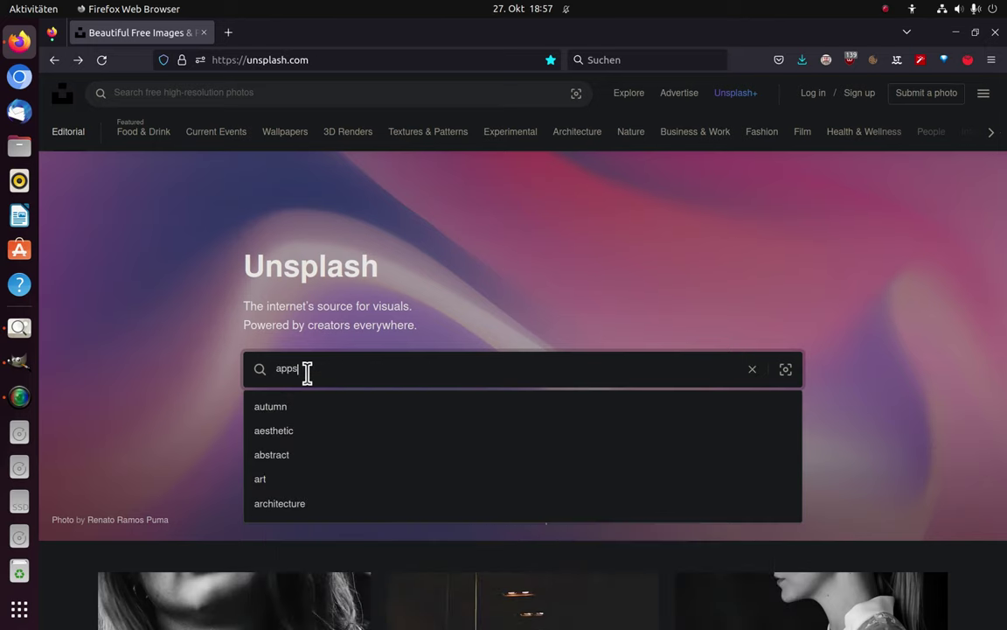
key("Return")
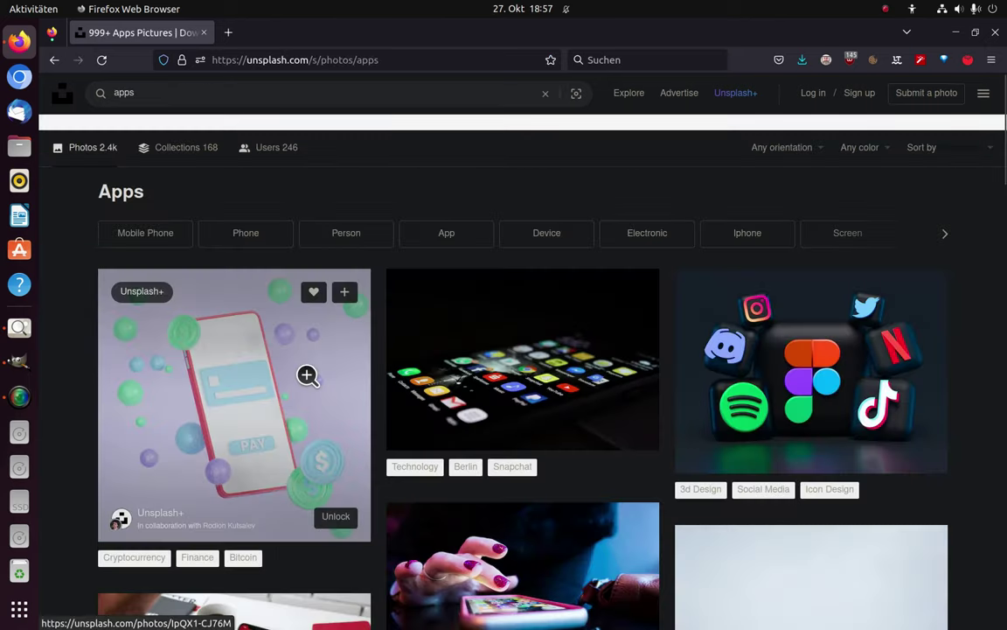
mouse_move(633, 429)
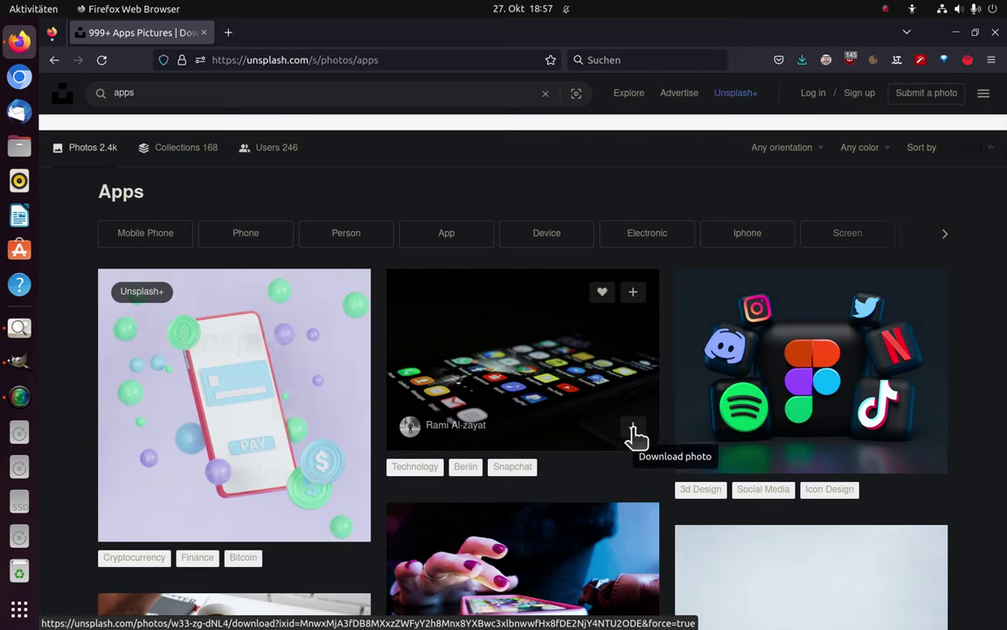
key("alt+Tab")
key("alt+Tab")
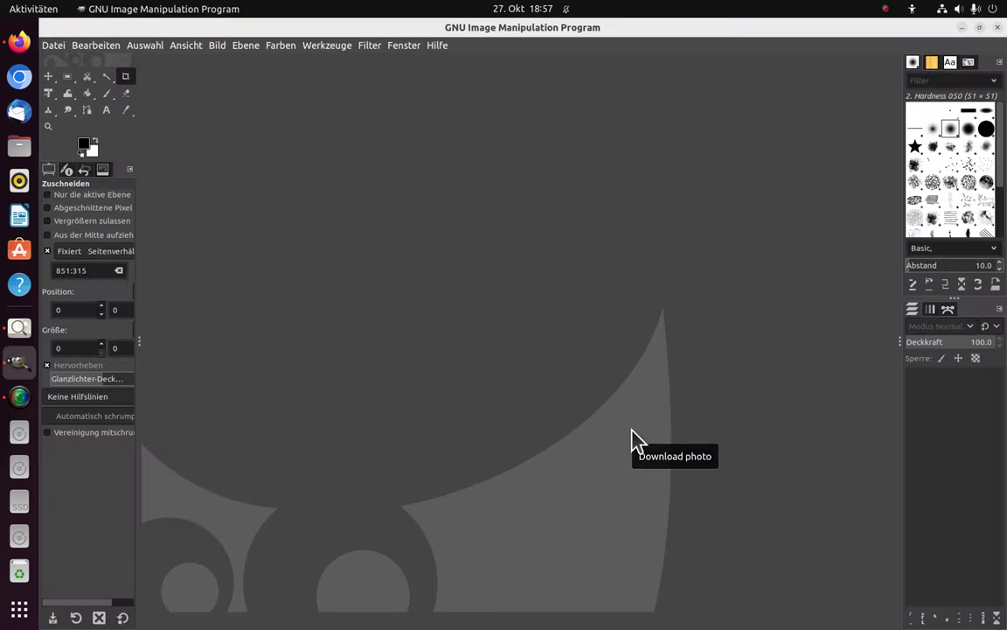
Open the original -org.jpg phone photo, converting it to the built-in sRGB profile
left_click(54, 47)
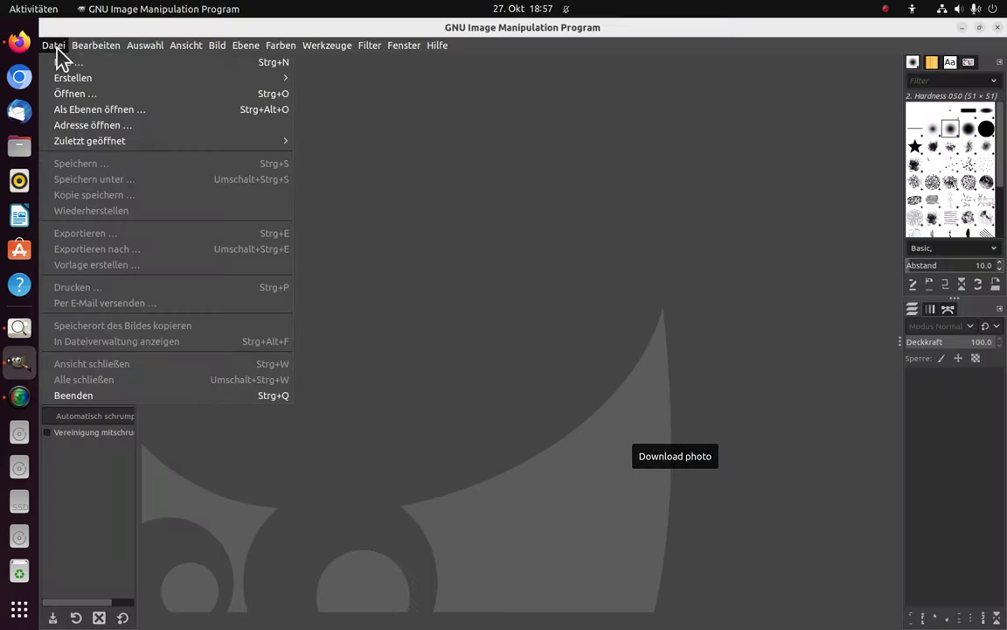
left_click(73, 93)
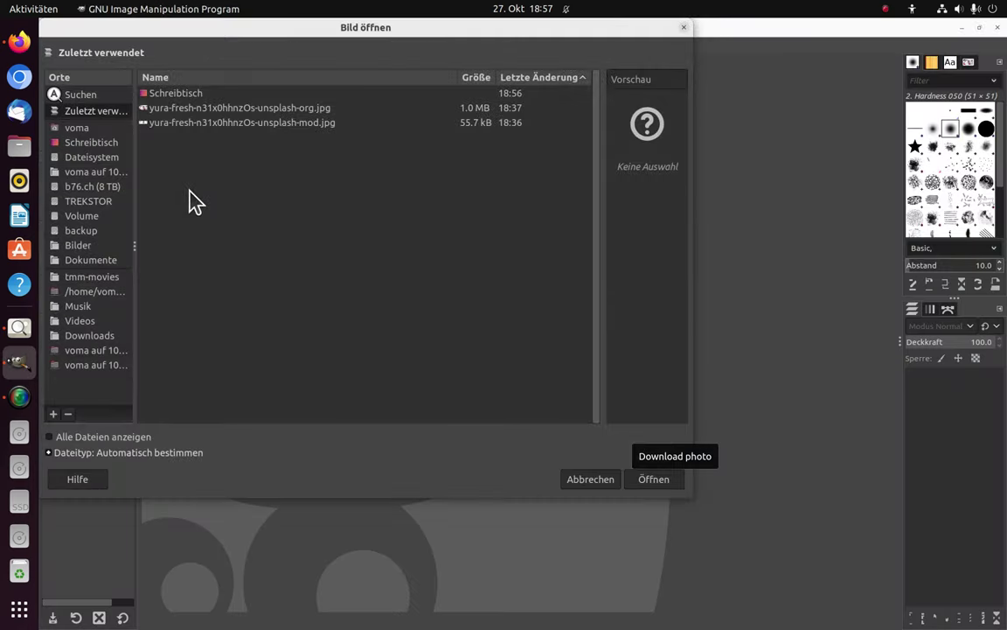
double_click(304, 108)
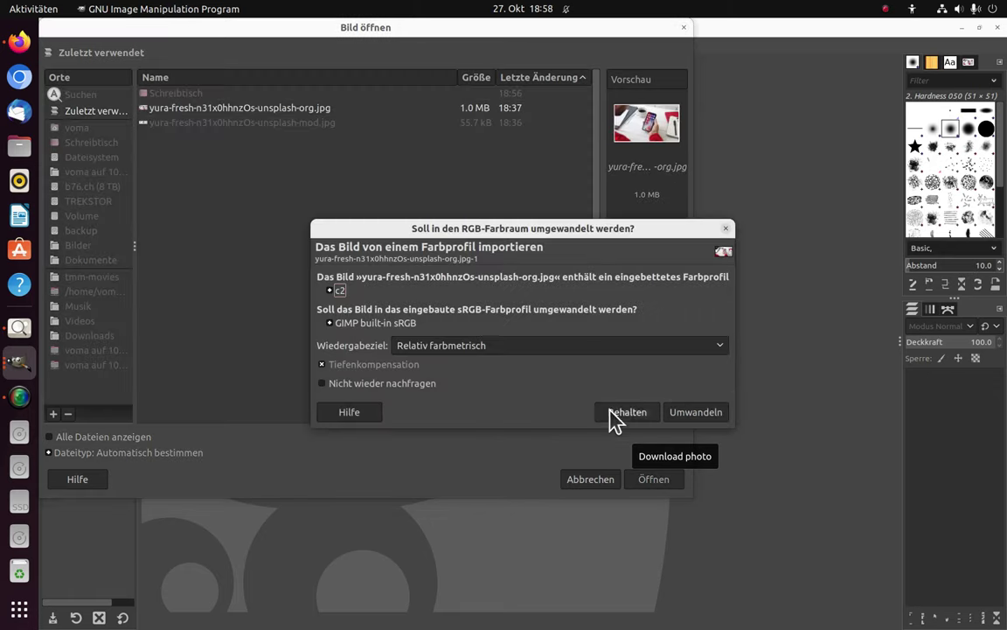
left_click(710, 412)
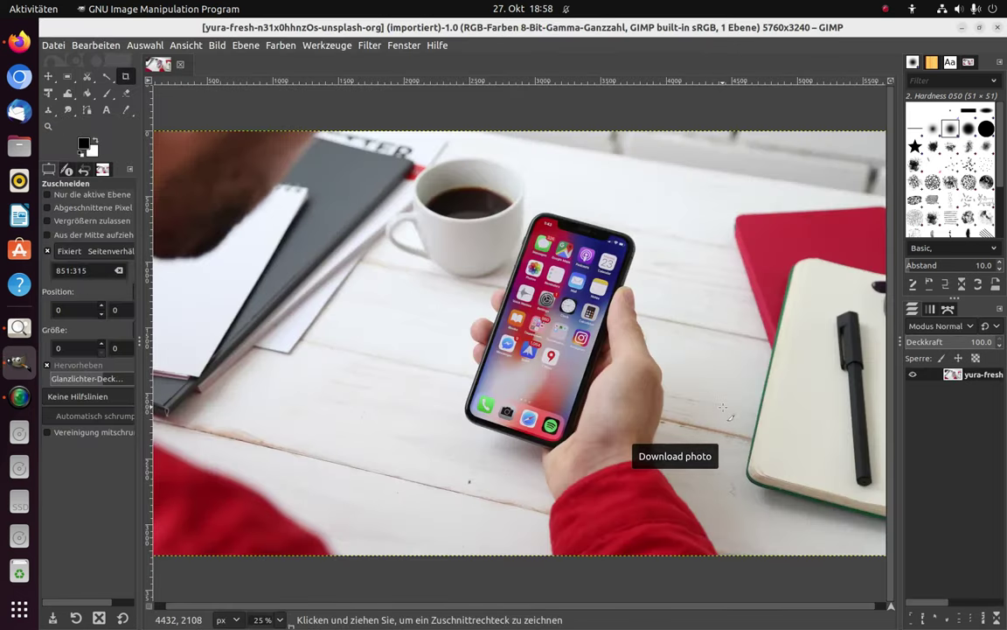
Make two duplicates of the photo layer
right_click(955, 383)
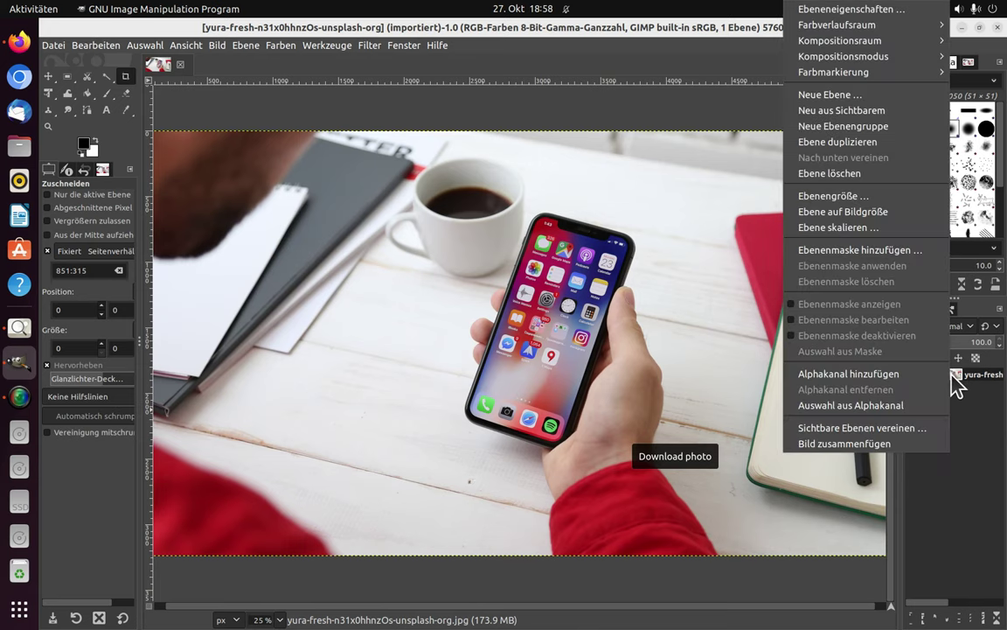
left_click(860, 145)
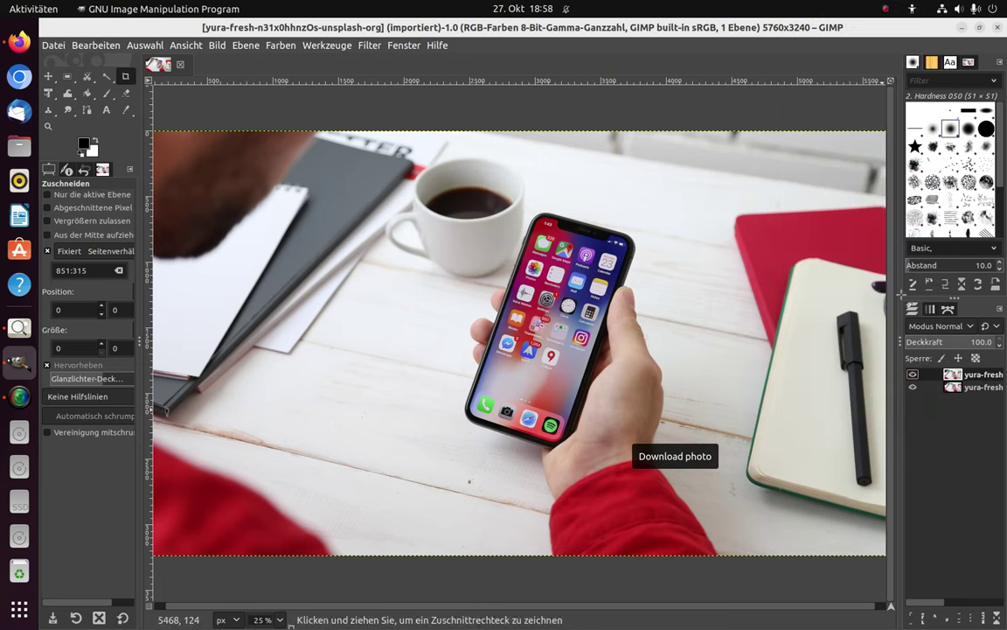
right_click(953, 385)
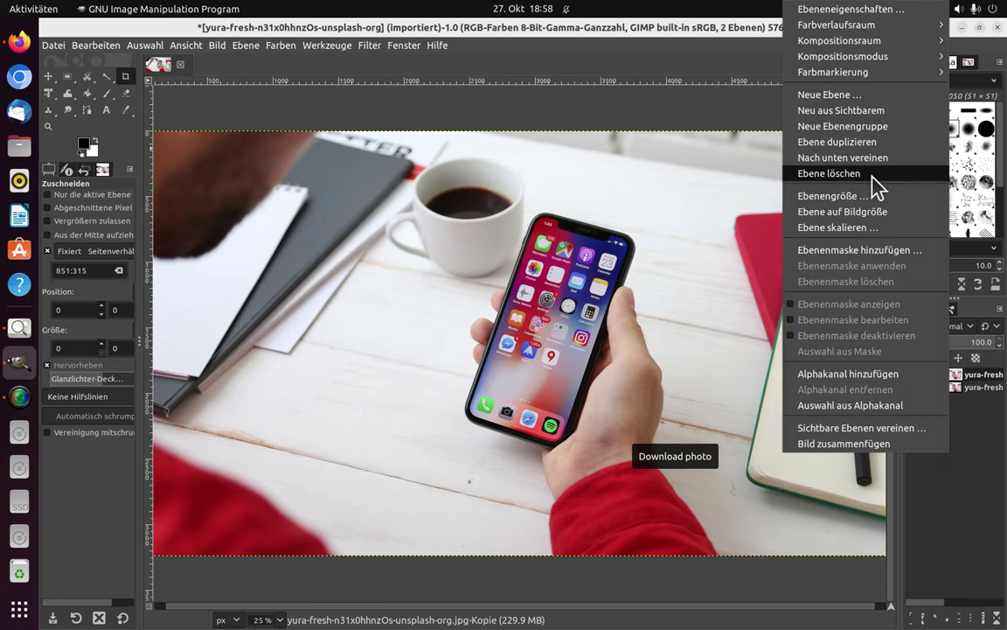
left_click(860, 142)
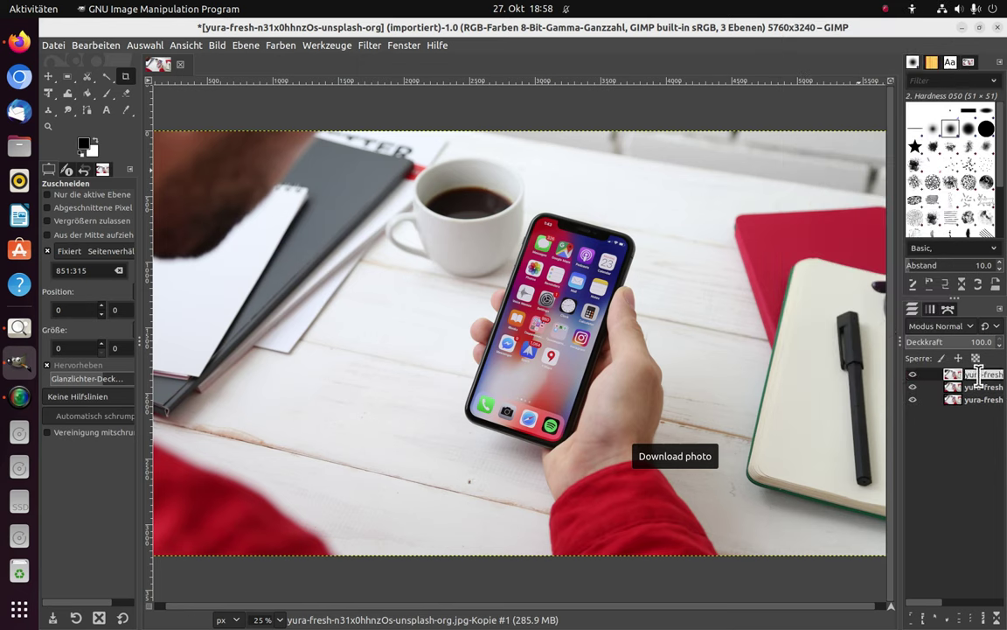
Rename the copies Objekt (top) and Hintergrund (middle), and widen the layers dock
type("o")
key("Return")
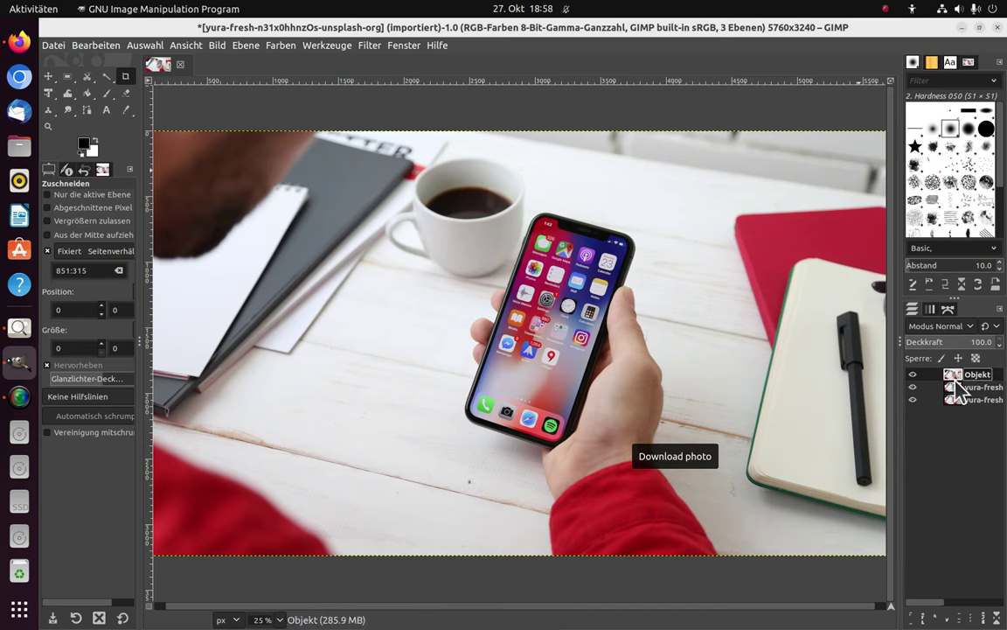
double_click(981, 387)
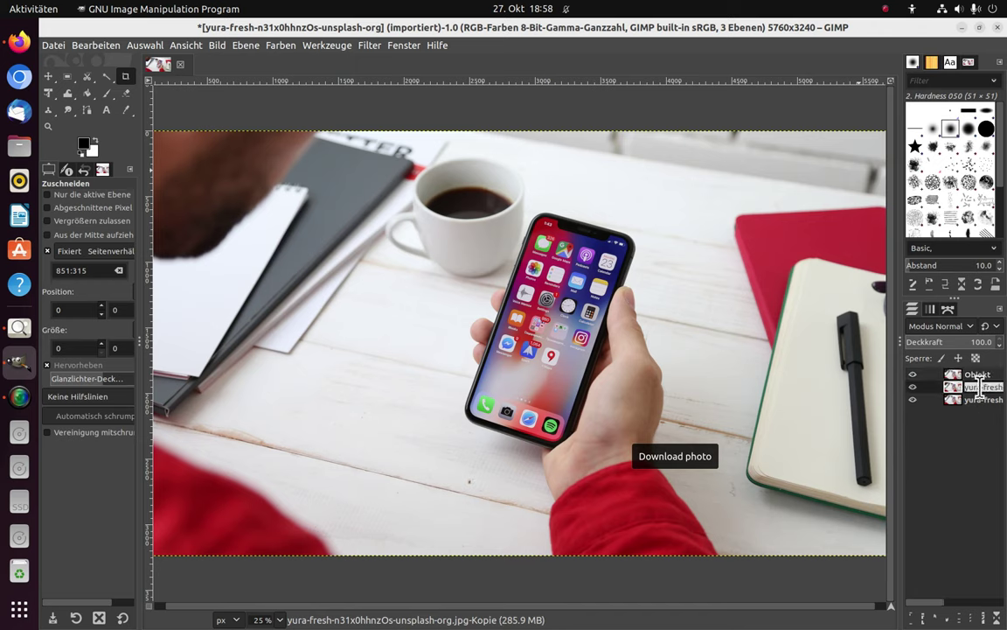
type("Hintergrund")
key("Return")
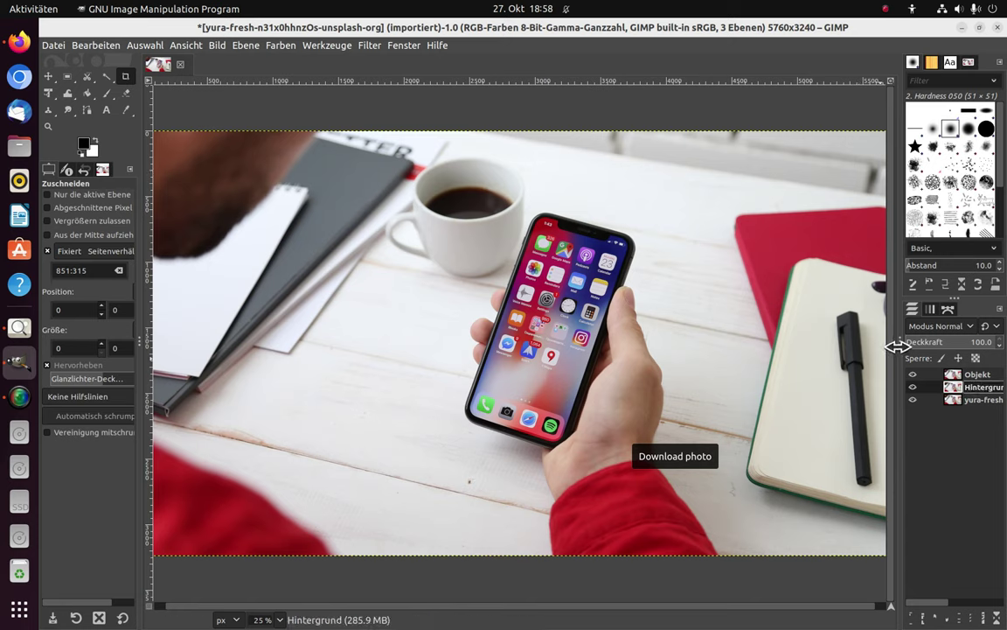
left_click_drag(898, 347, 865, 348)
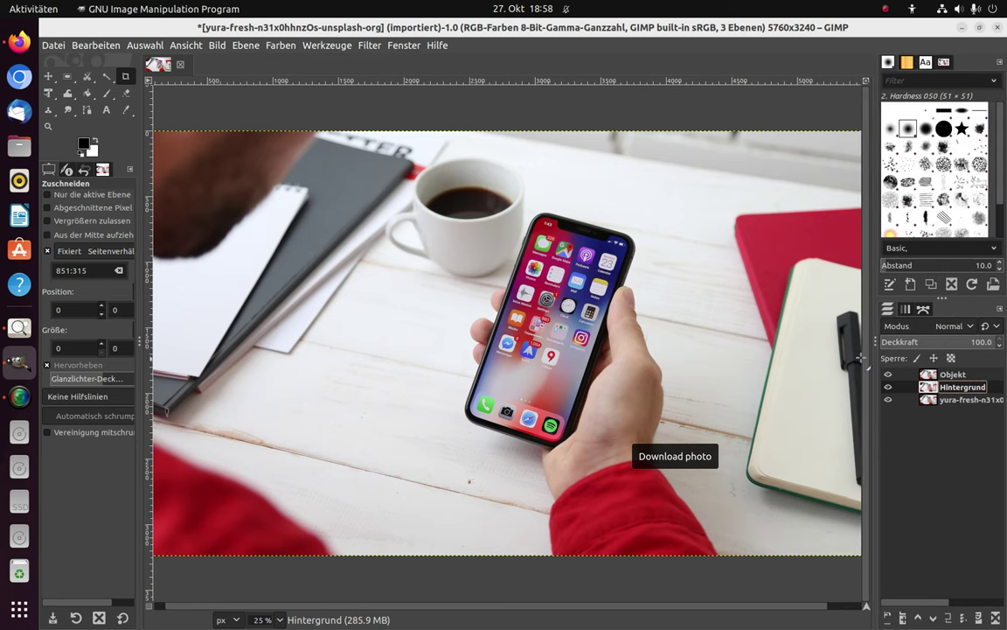
Zoom the canvas to 50%
left_click(281, 619)
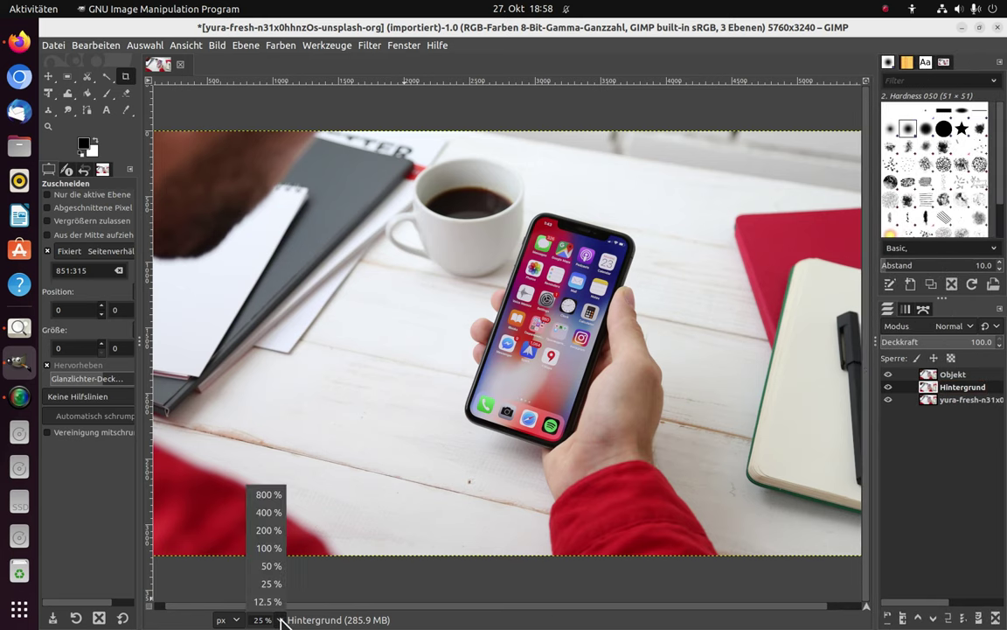
left_click(279, 568)
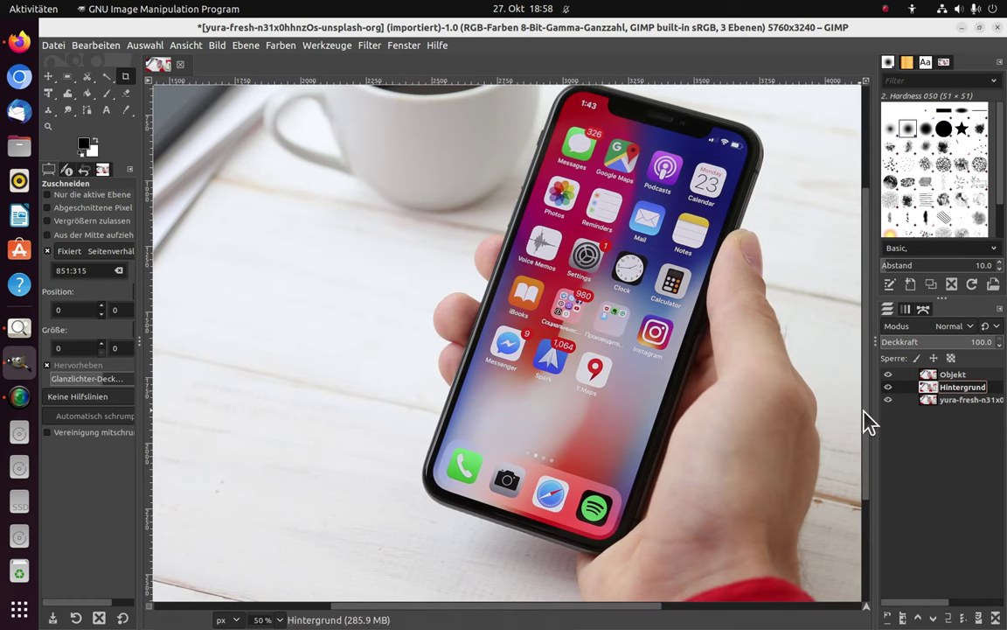
scroll(868, 386, "up", 1)
scroll(870, 382, "up", 1)
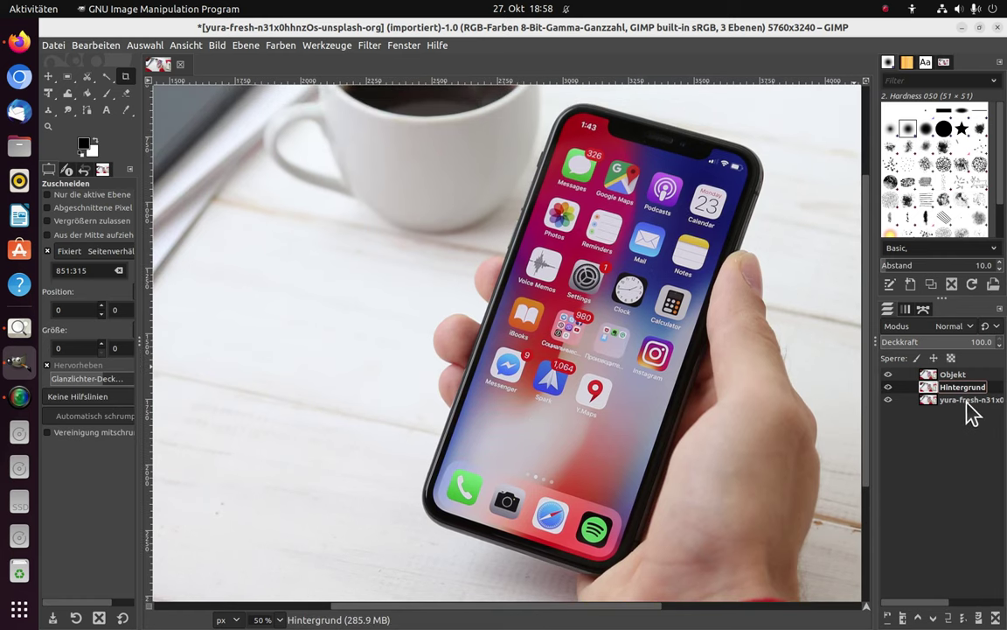
Hide the Hintergrund layer and make Objekt the active layer
left_click(889, 387)
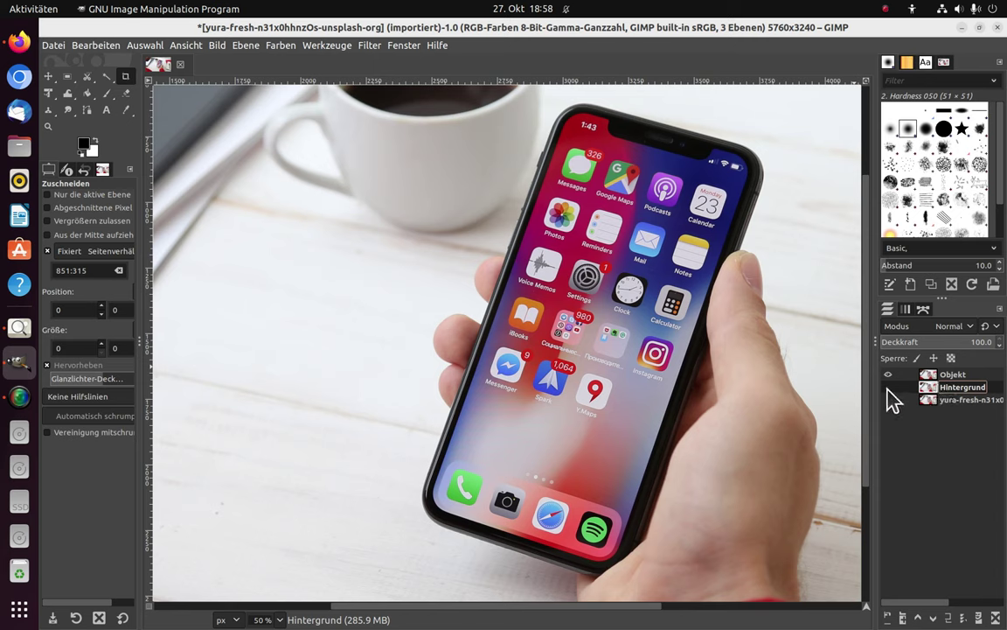
left_click(935, 376)
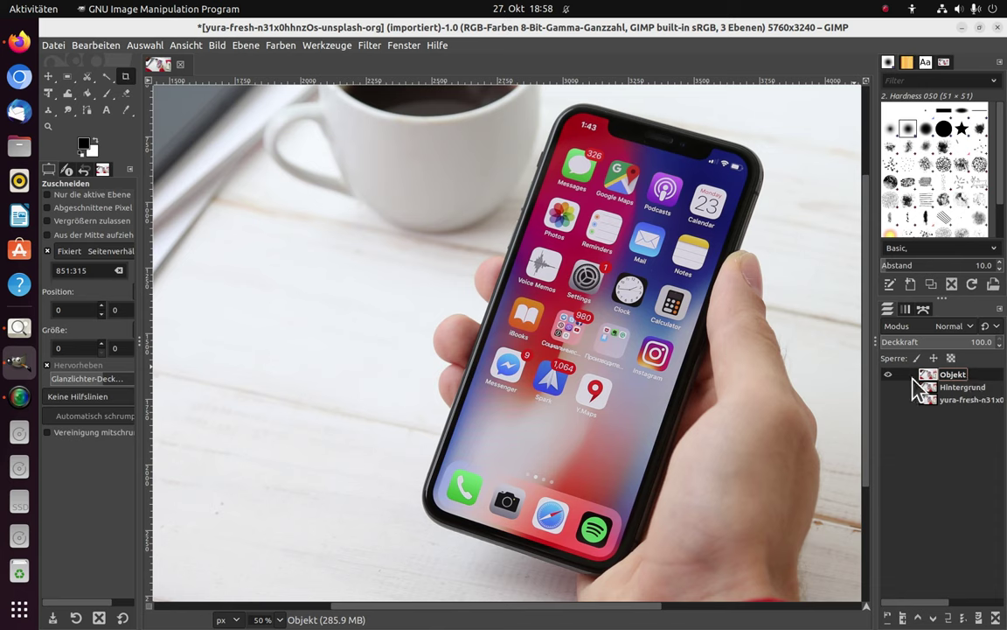
right_click(89, 82)
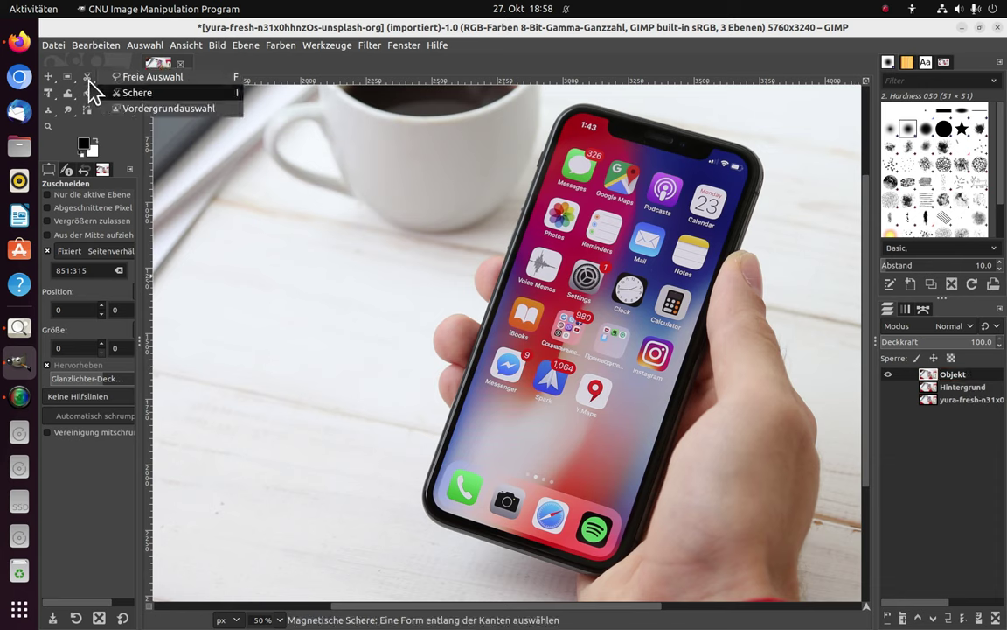
With Intelligent Scissors, trace the phone's top edge and upper right edge
left_click(149, 93)
left_click(505, 254)
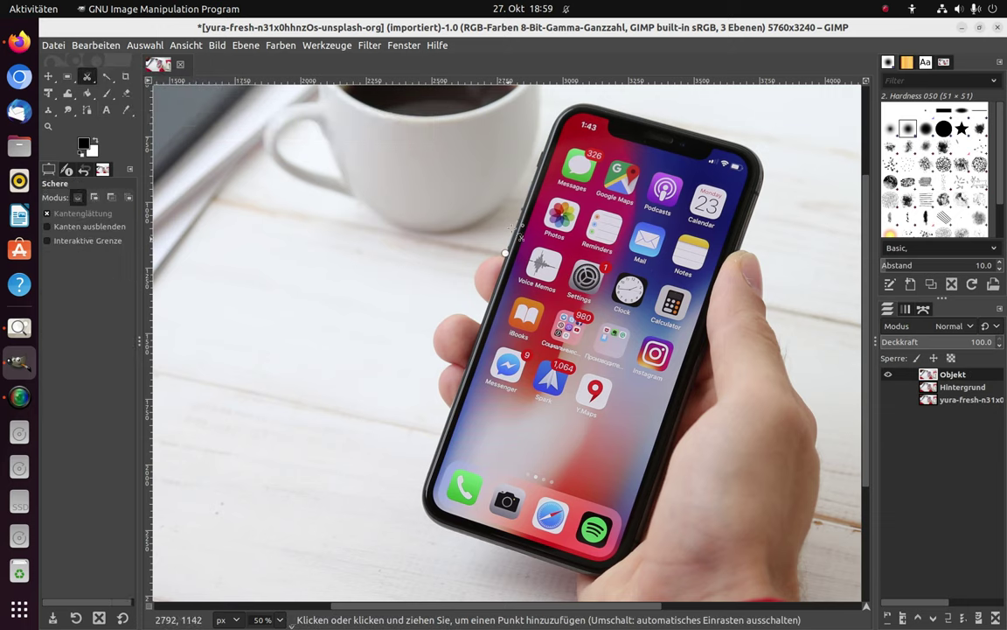
left_click(547, 131)
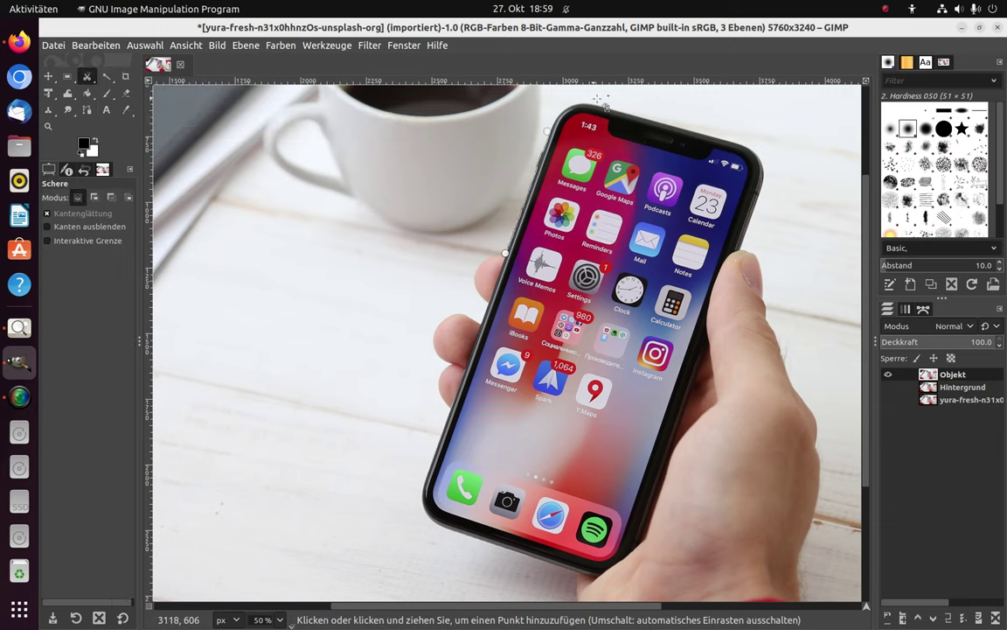
left_click(653, 119)
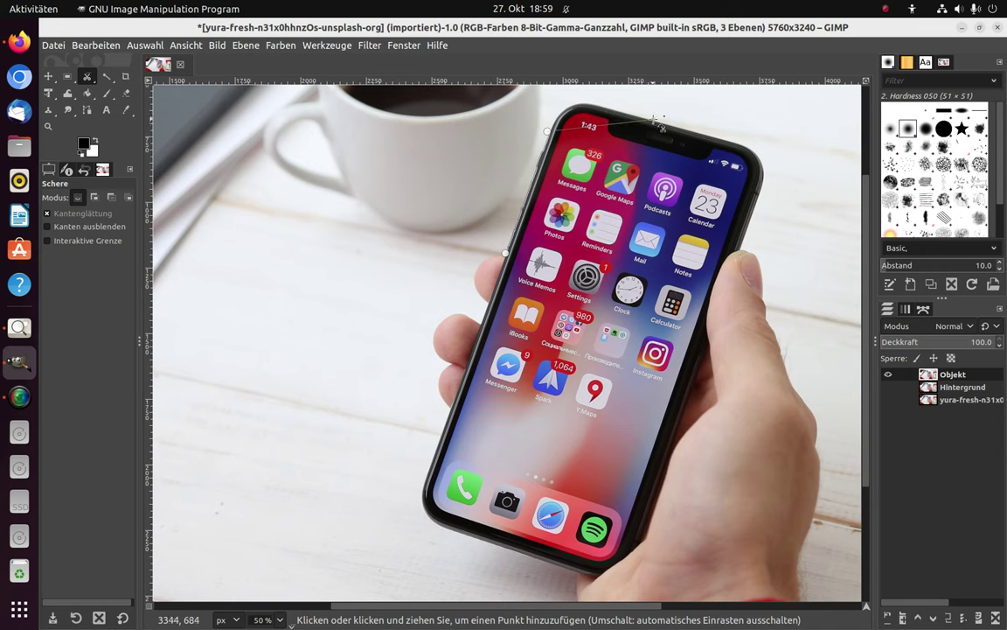
left_click(762, 190)
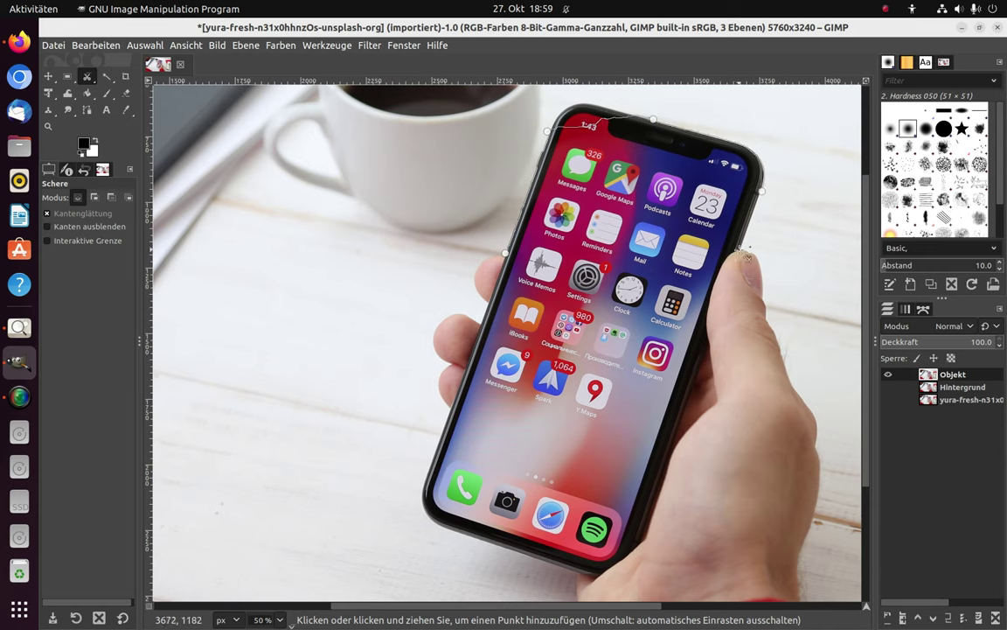
left_click(741, 247)
left_click(719, 272)
left_click(709, 305)
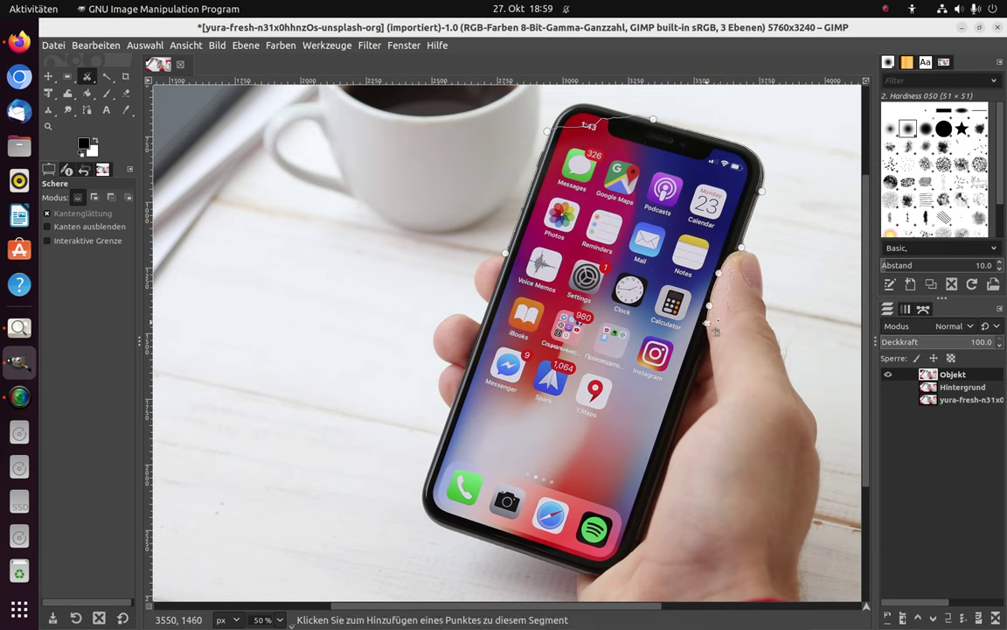
left_click(707, 322)
left_click(706, 341)
Continue the outline down the right edge, along the bottom and left edges, closing at the start
left_click(696, 373)
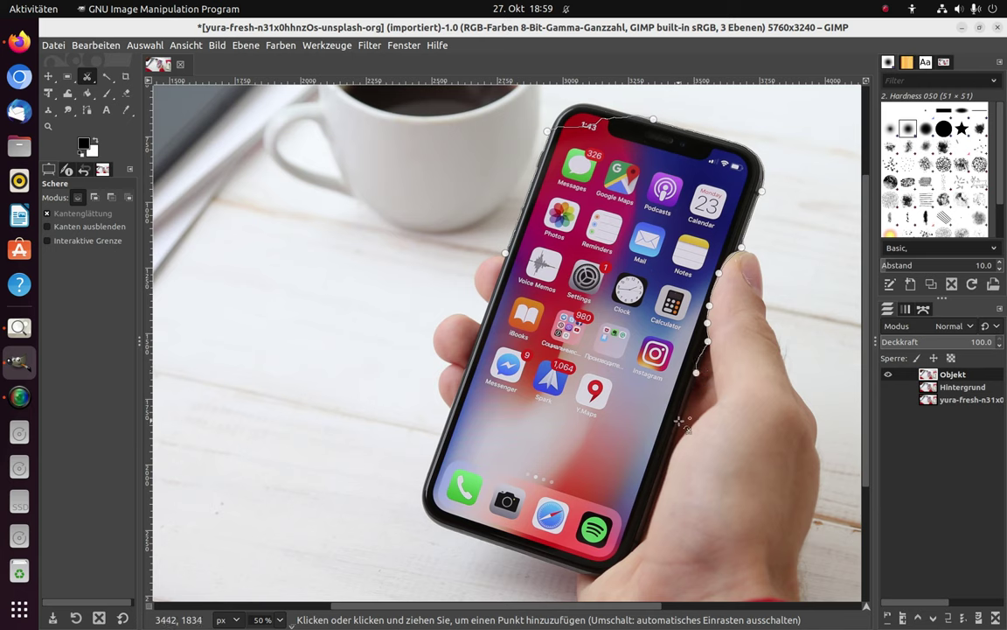
left_click(678, 432)
left_click(651, 500)
left_click(637, 542)
left_click(621, 562)
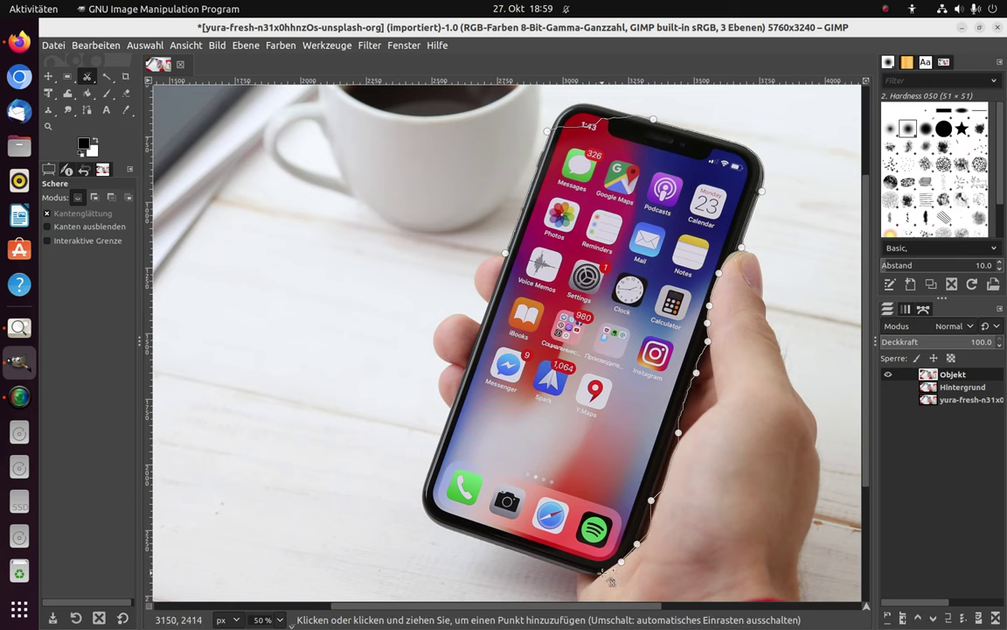
left_click(601, 574)
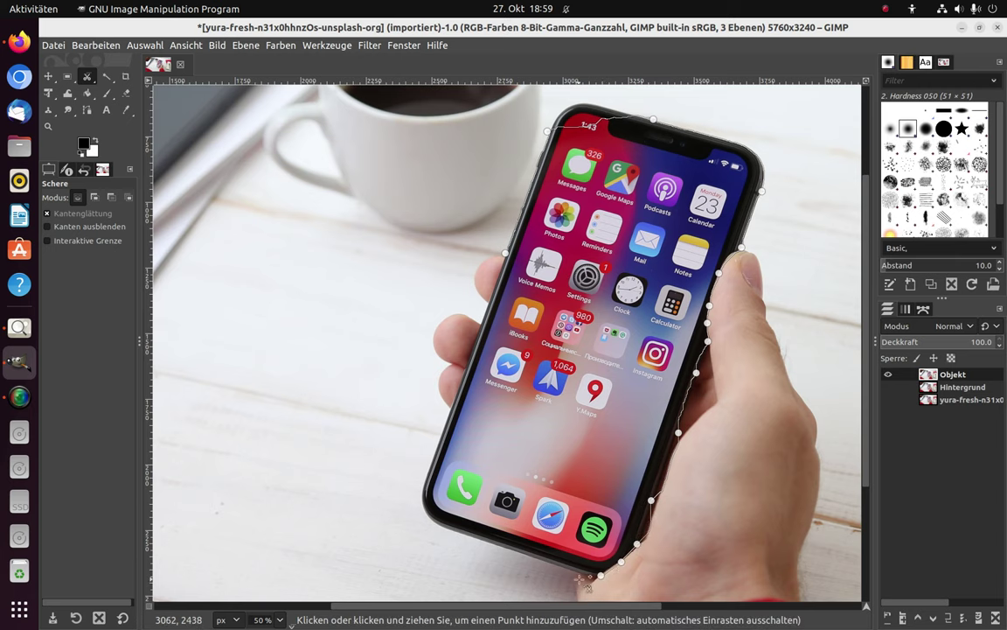
left_click(429, 522)
left_click(445, 420)
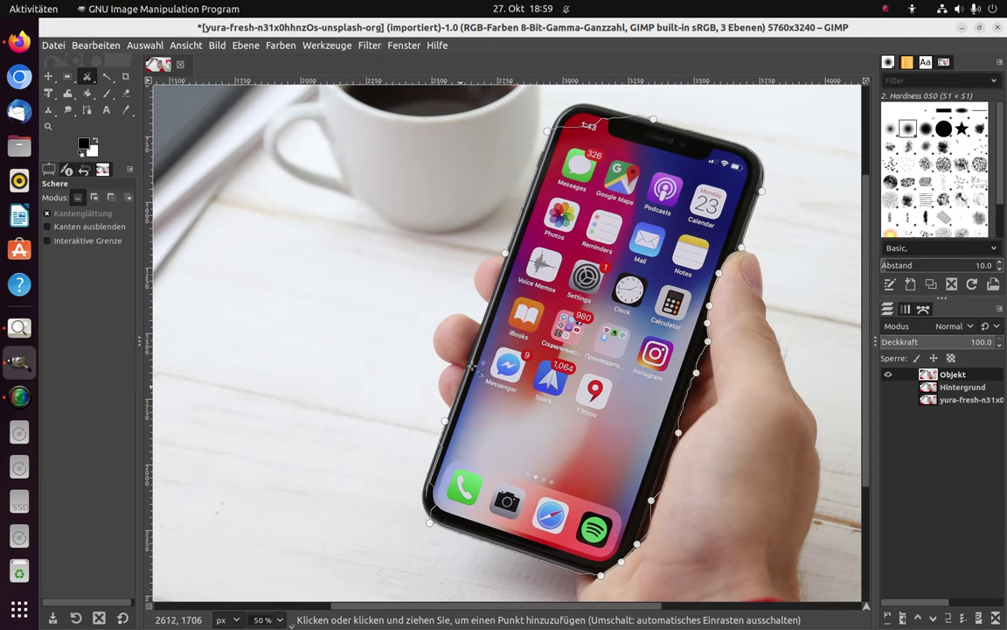
left_click(487, 303)
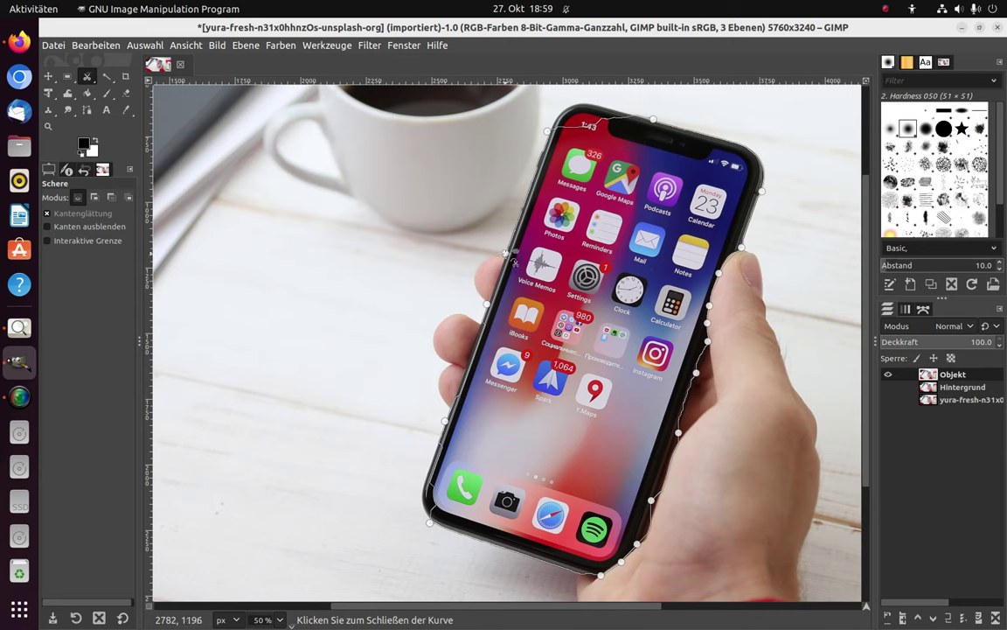
left_click(507, 251)
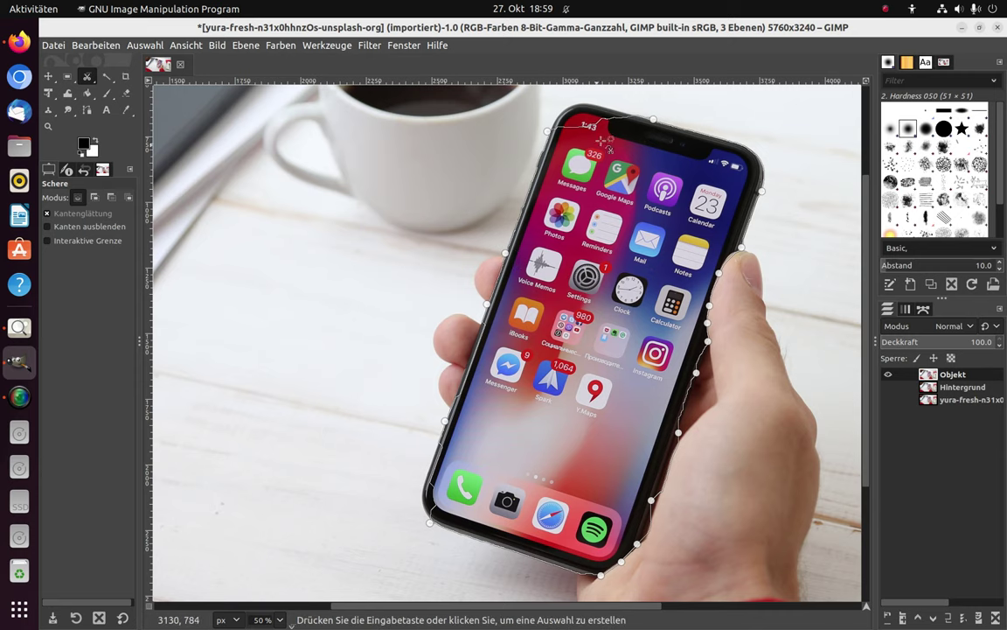
Refine the outline onto the phone's top, bottom and left edges, then convert it to a selection
left_click_drag(596, 132, 580, 99)
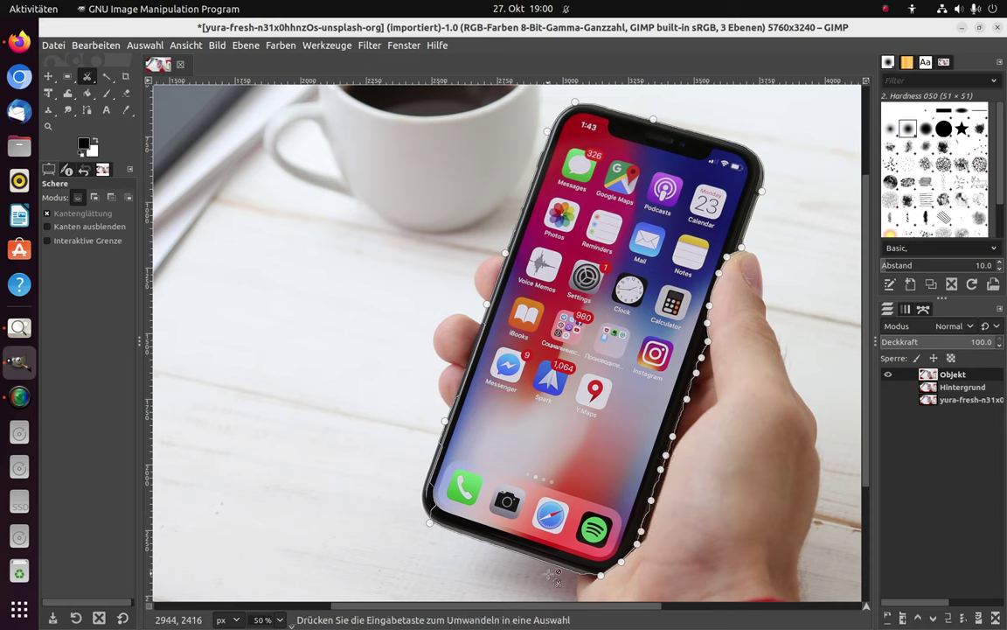
left_click(594, 575)
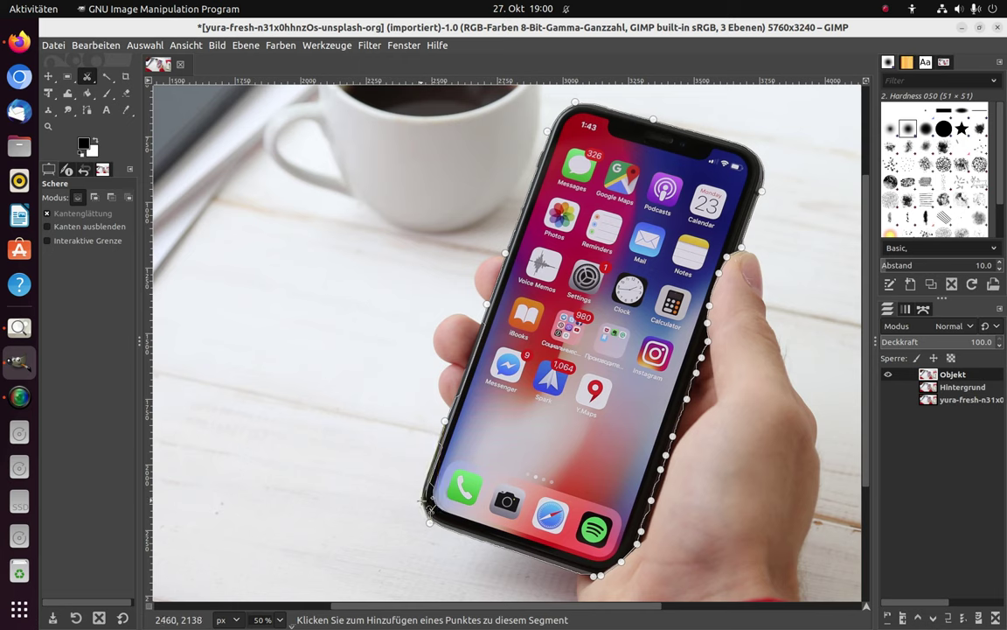
left_click(423, 501)
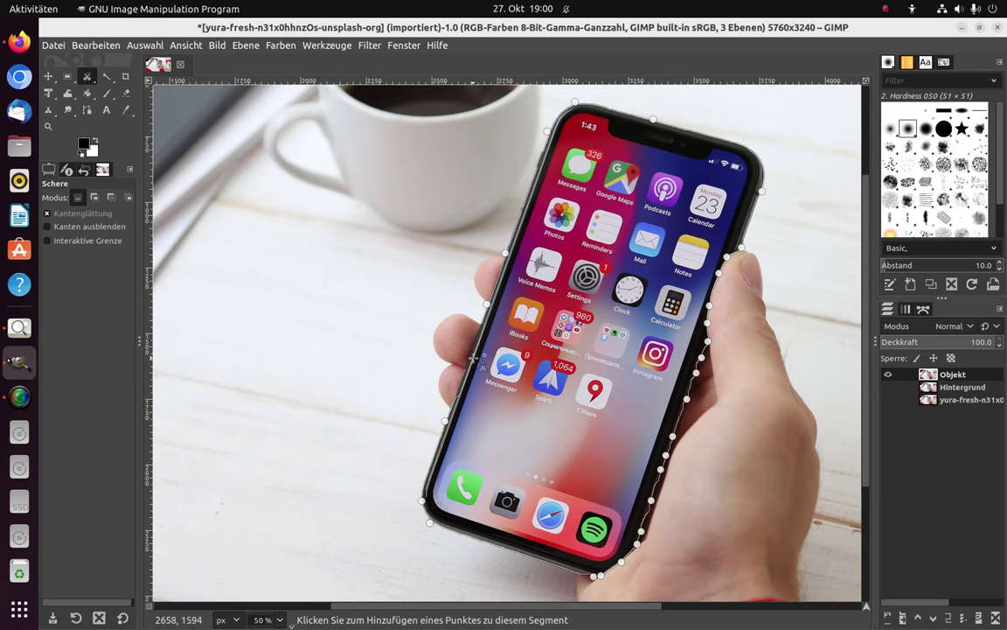
left_click(472, 355)
left_click(477, 341)
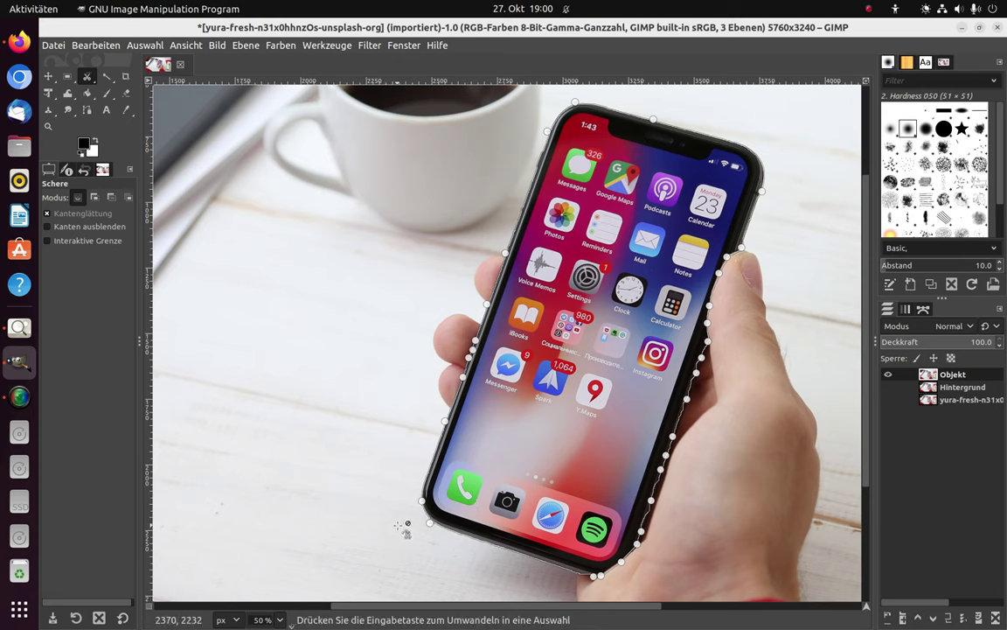
key("Return")
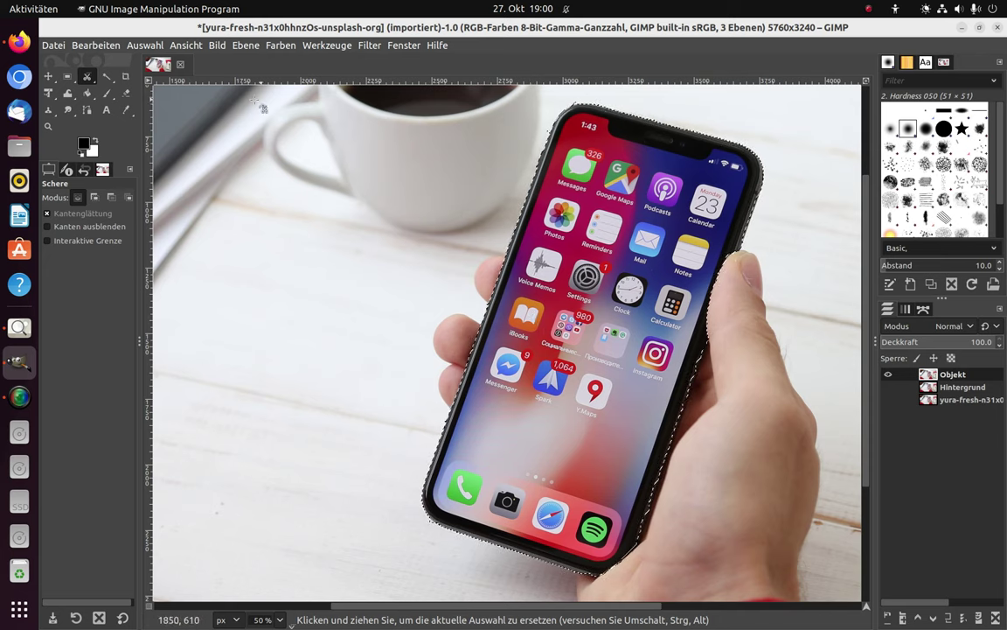
Invert the selection and delete everything around the phone
left_click(145, 45)
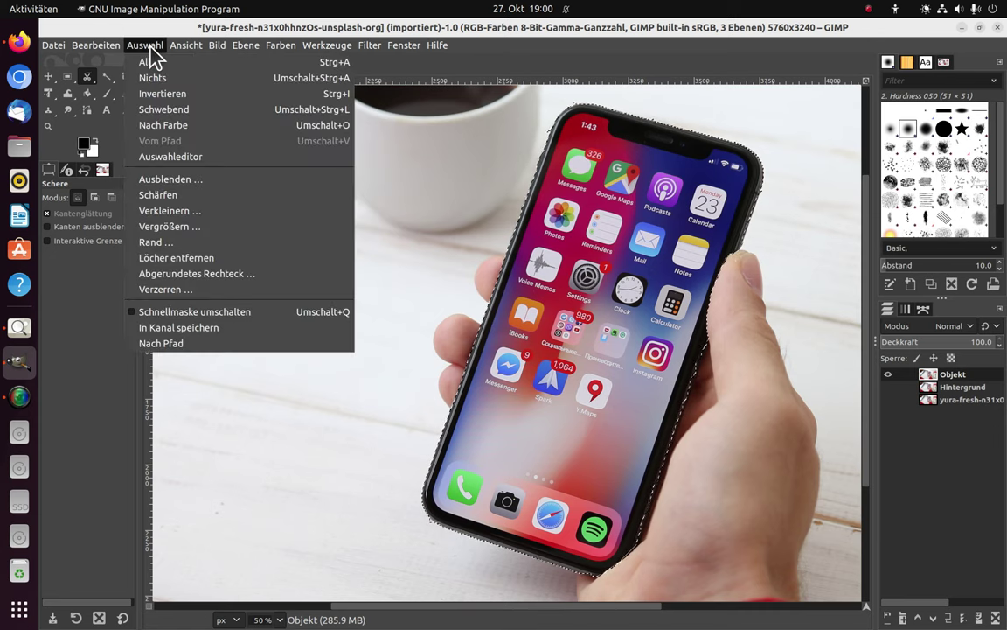
left_click(161, 94)
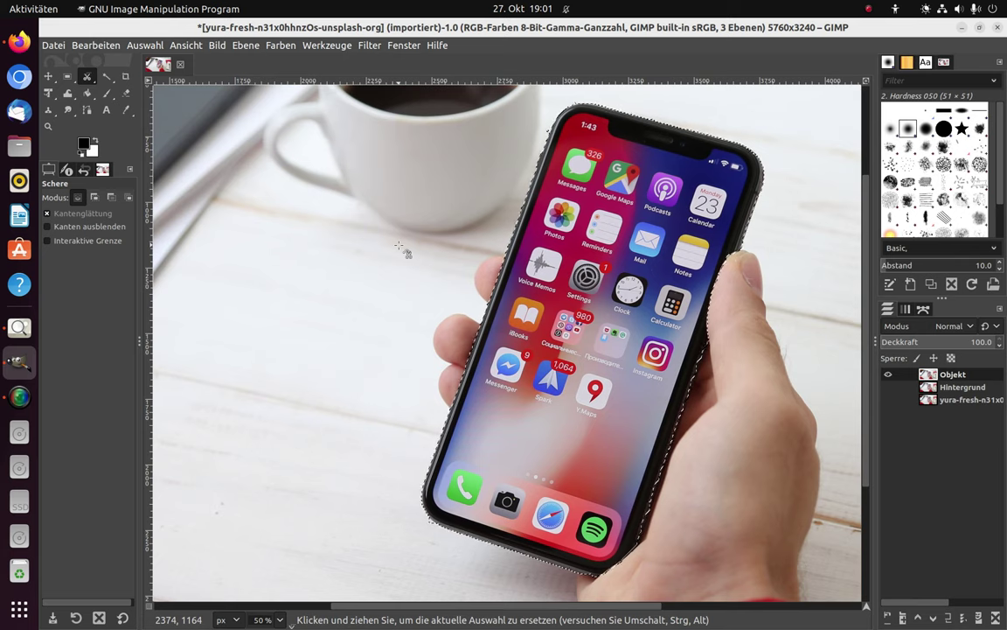
key("Delete")
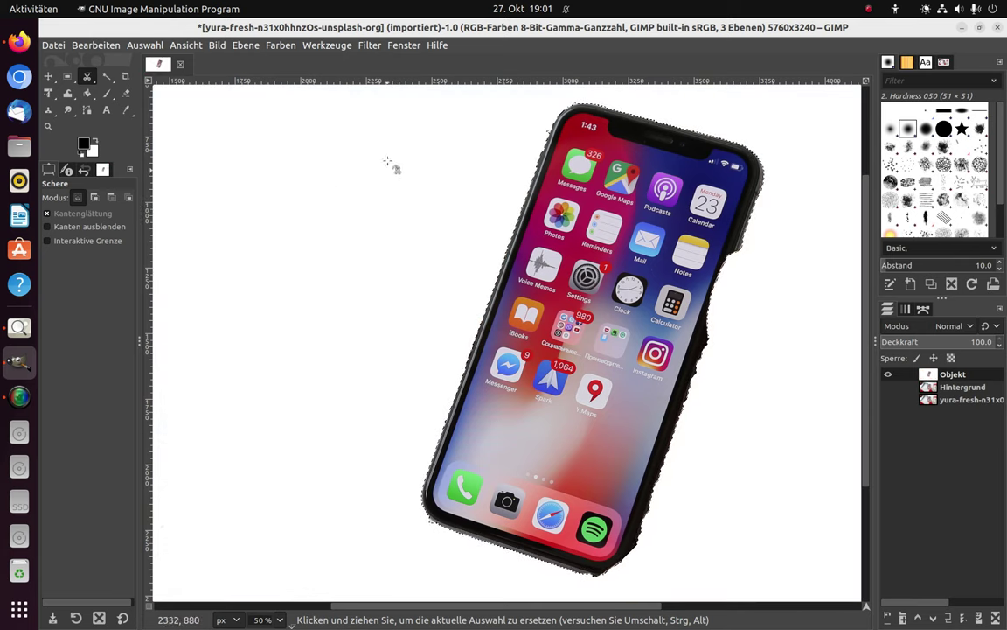
left_click(101, 44)
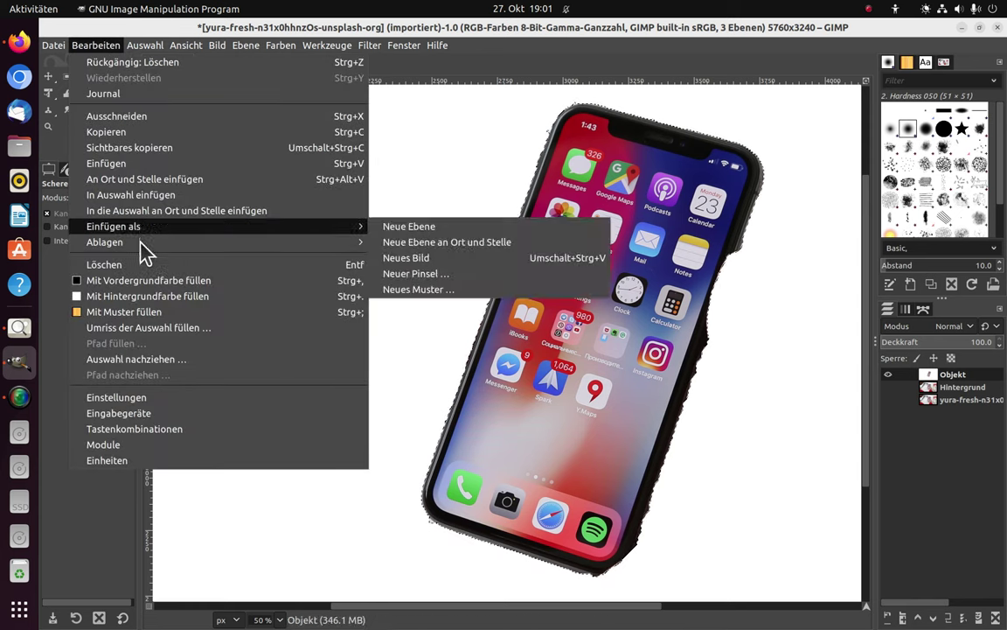
left_click(297, 265)
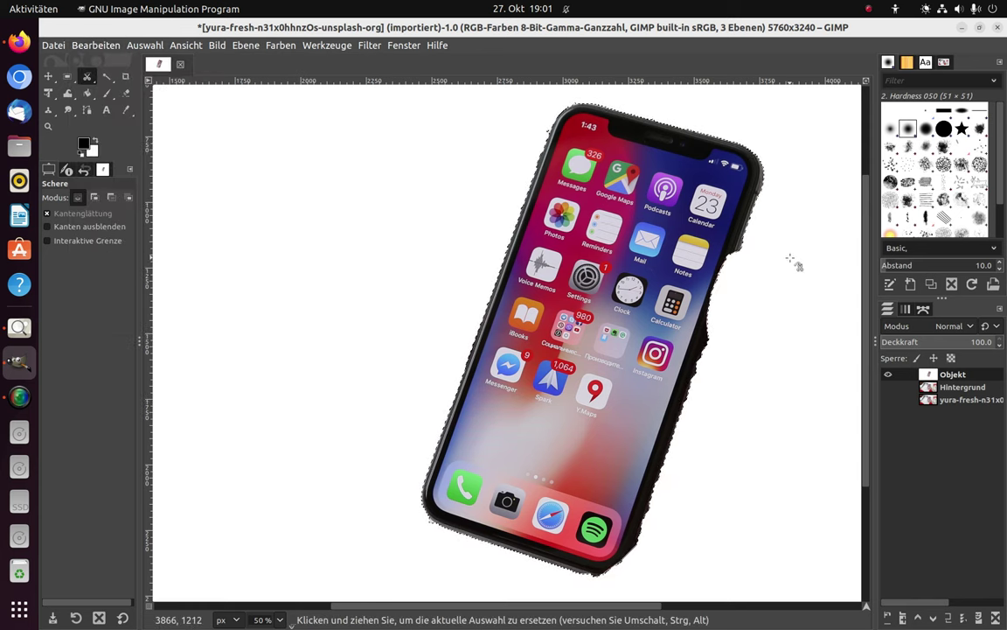
Add an alpha channel to Objekt, clear the surroundings to transparency, and deselect all
left_click(246, 47)
mouse_move(271, 195)
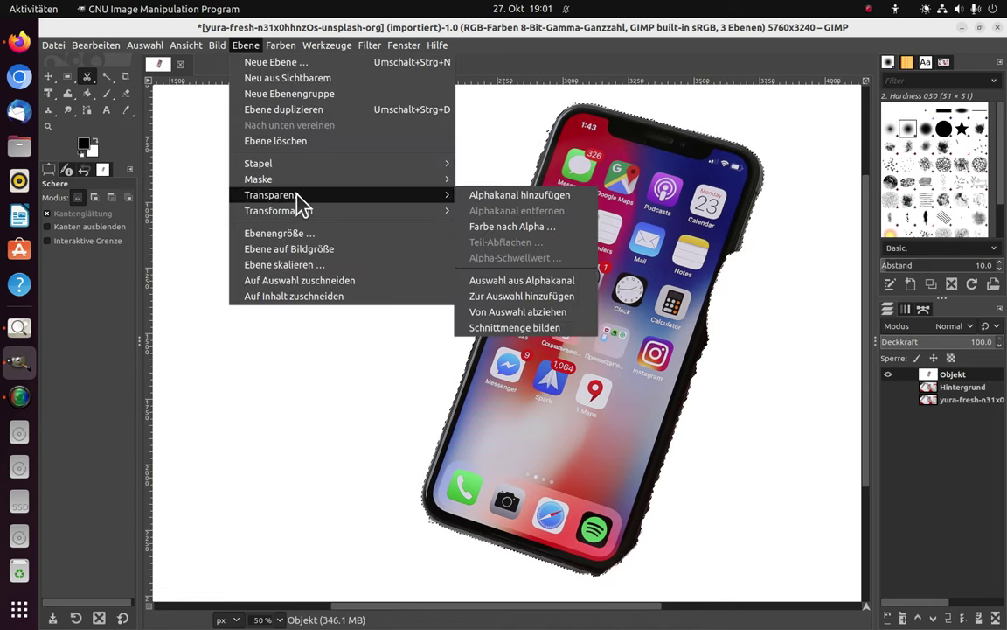
left_click(522, 203)
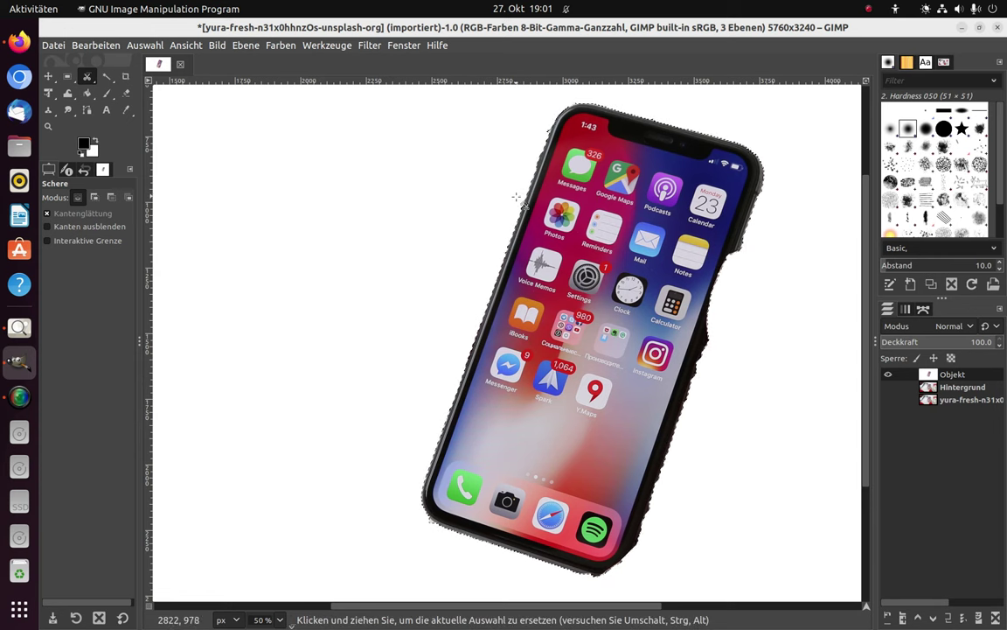
left_click(96, 45)
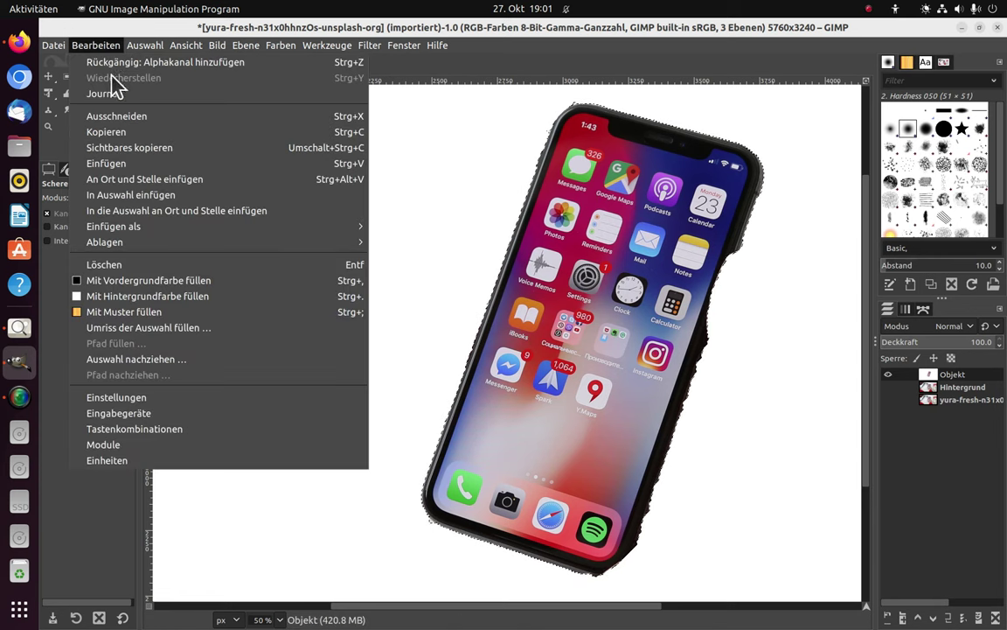
left_click(157, 264)
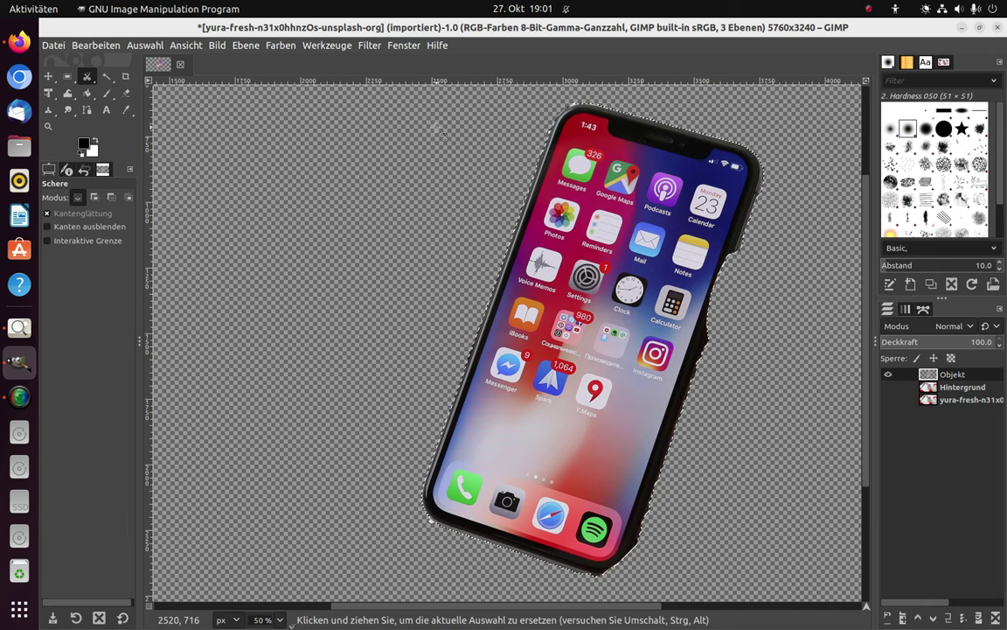
left_click(153, 46)
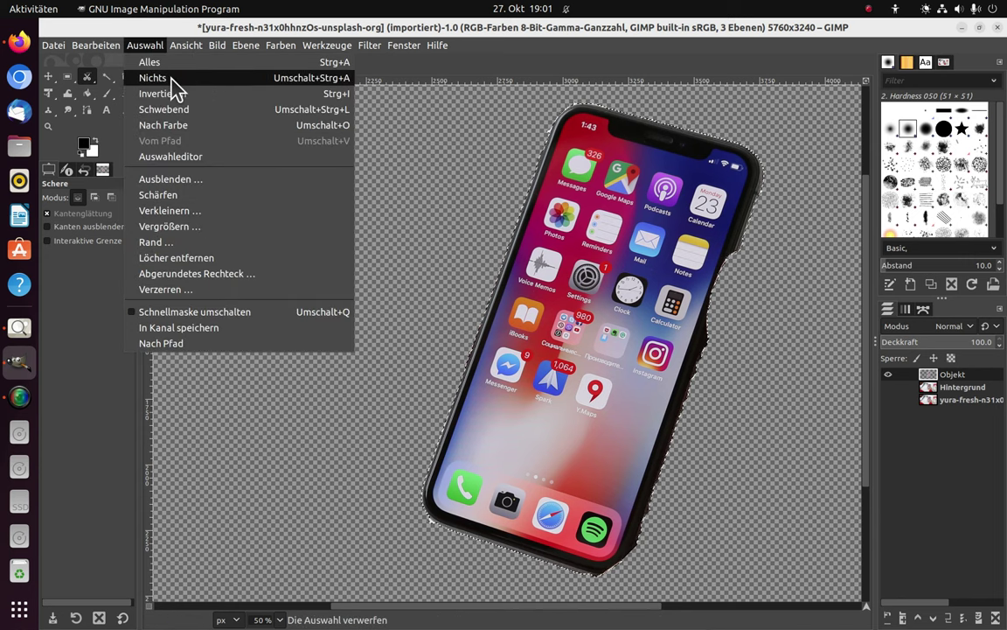
left_click(172, 77)
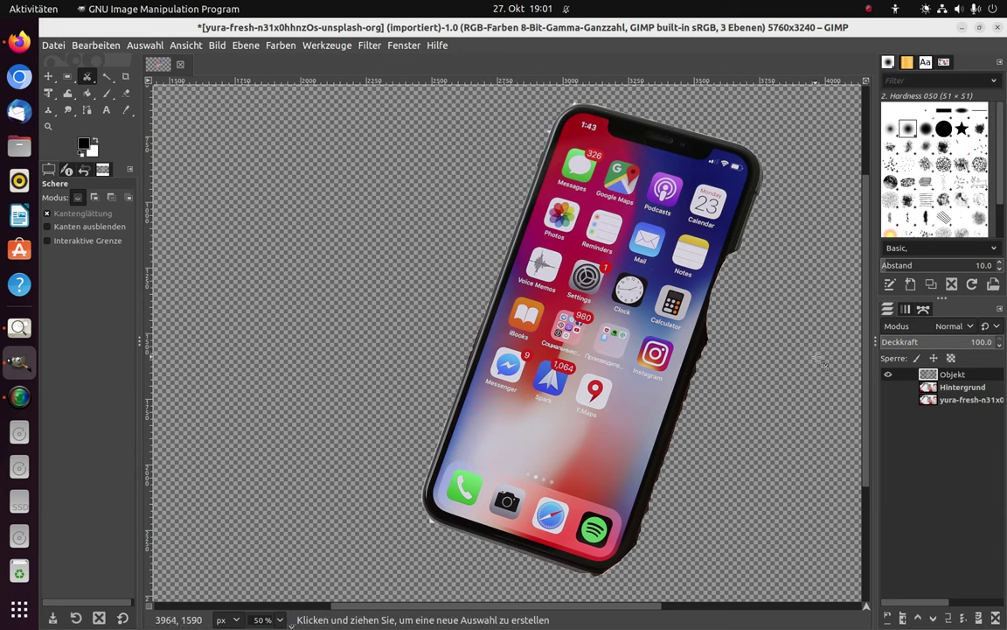
left_click(369, 45)
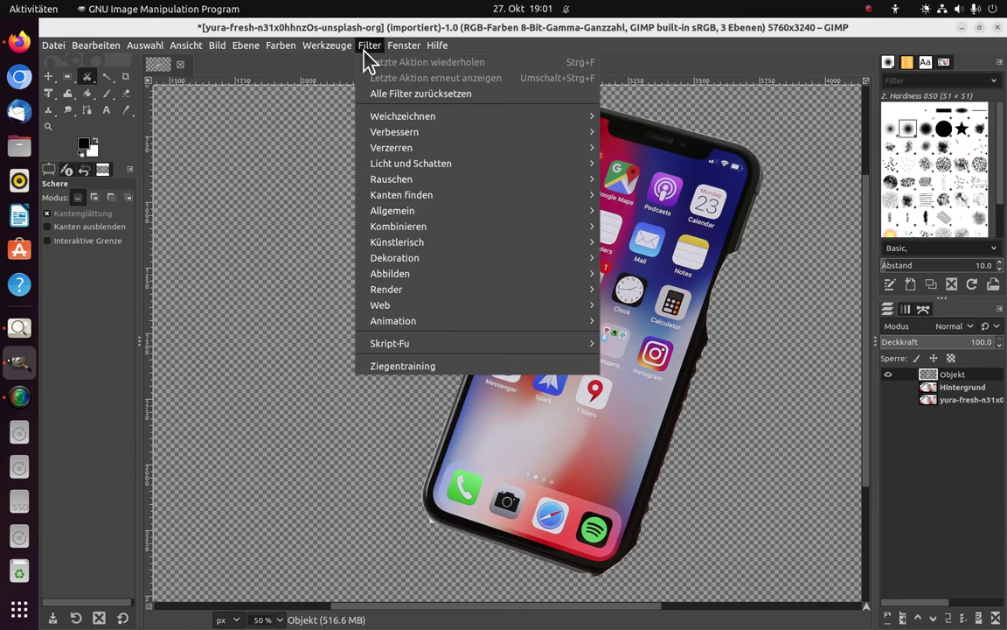
mouse_move(397, 242)
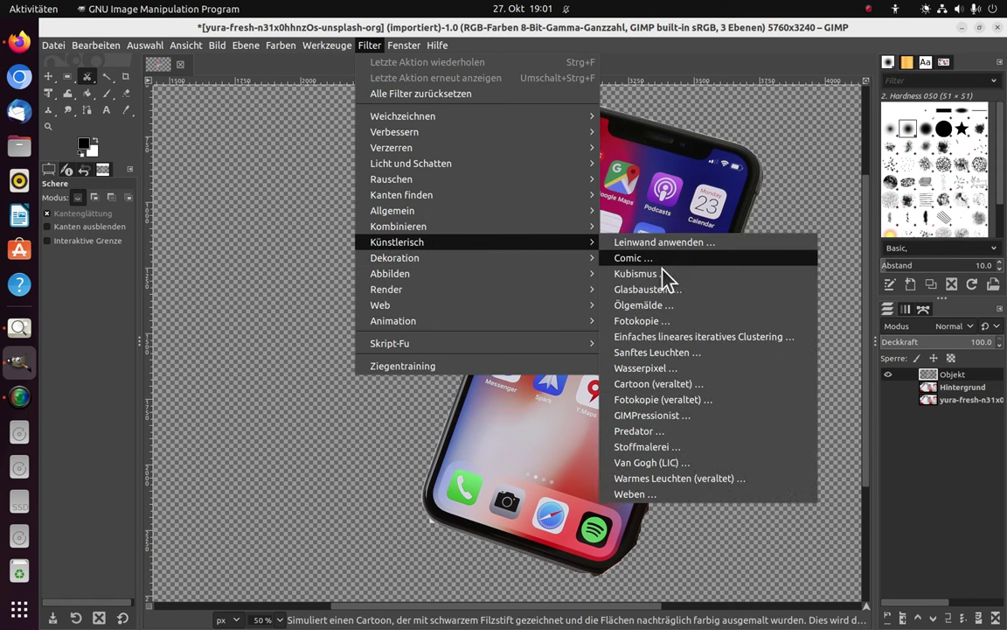
Apply the Kubismus filter to the cut-out phone with tile size 25
left_click(651, 273)
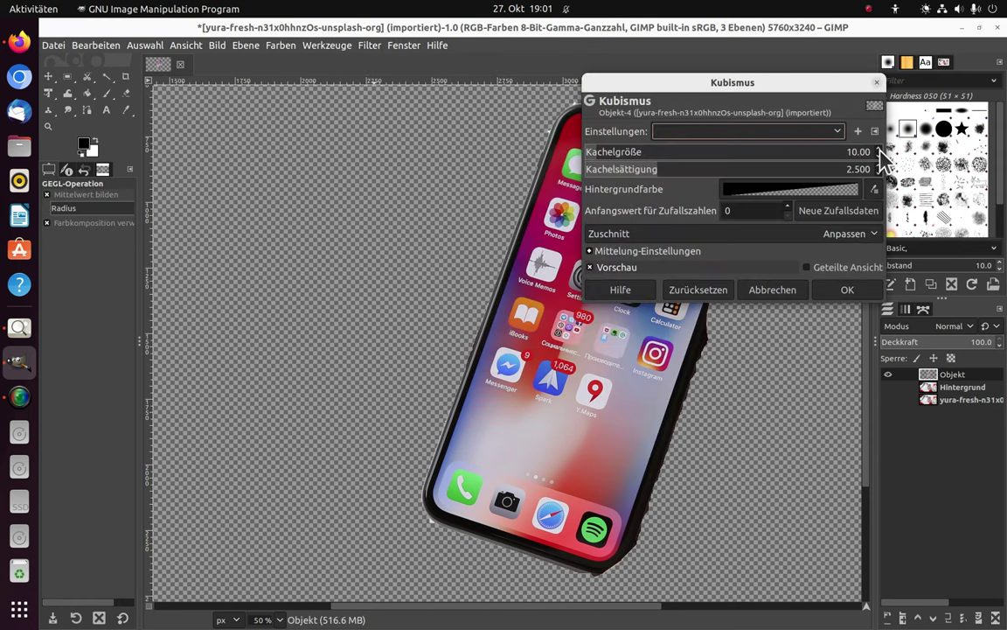
left_click(853, 150)
left_click_drag(854, 155, 882, 146)
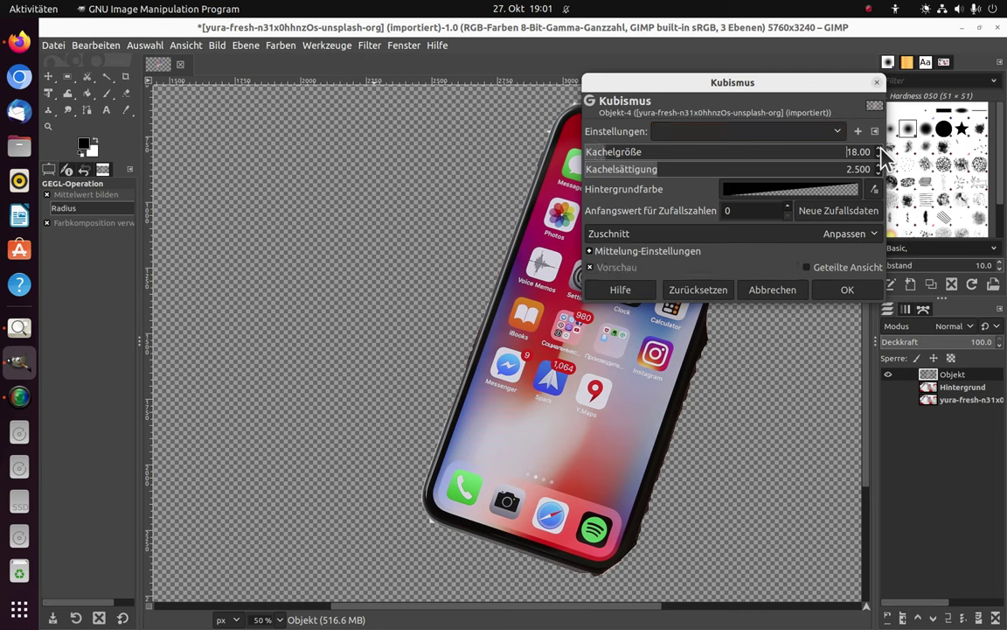
scroll(879, 149, "up", 2)
scroll(878, 148, "up", 2)
scroll(879, 150, "up", 3)
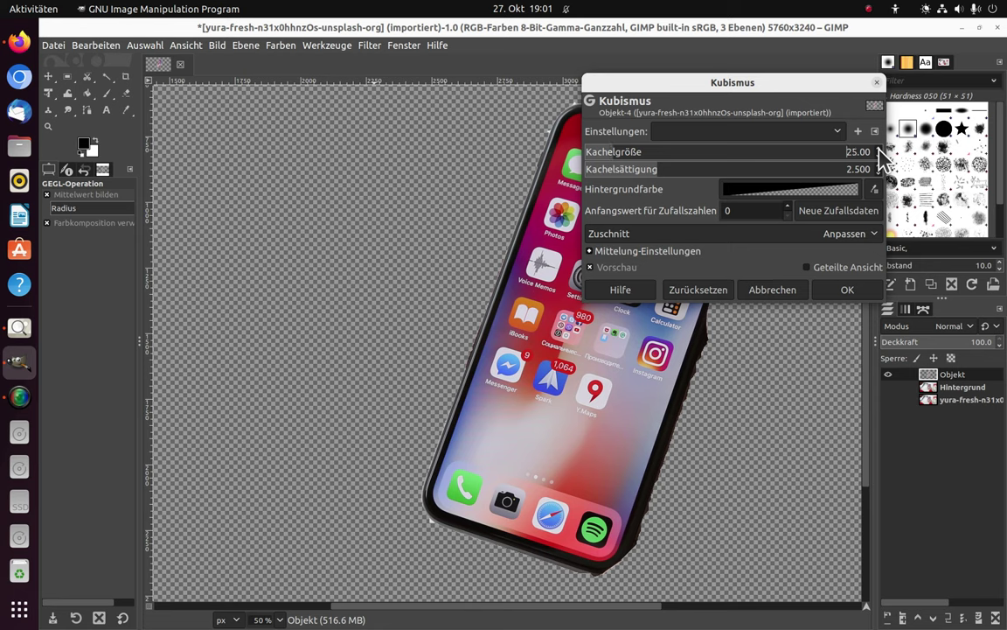
left_click(846, 292)
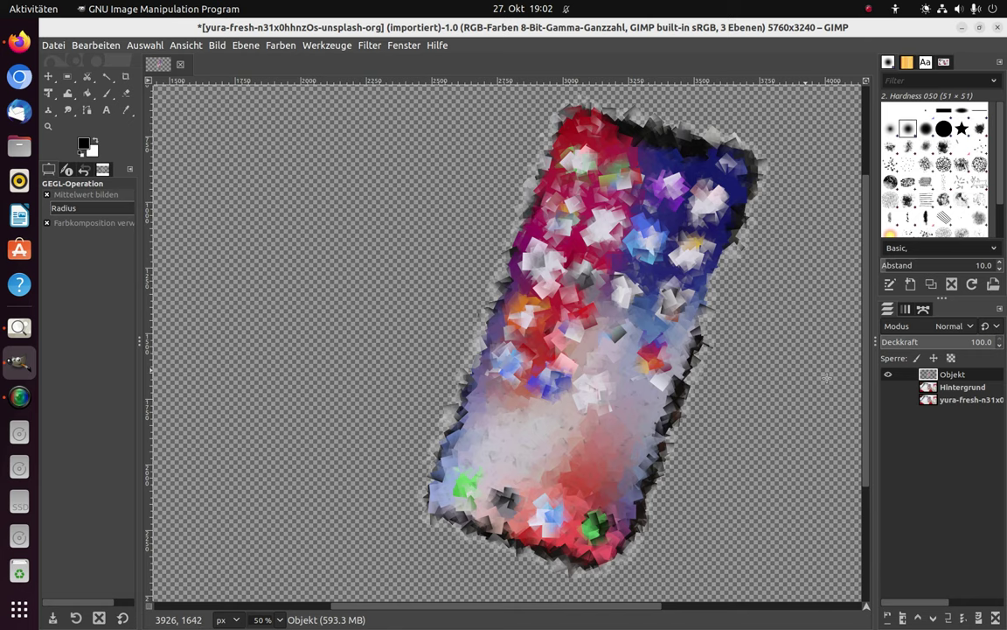
Hide the cubist Objekt layer, and show and activate the Hintergrund layer
left_click(888, 374)
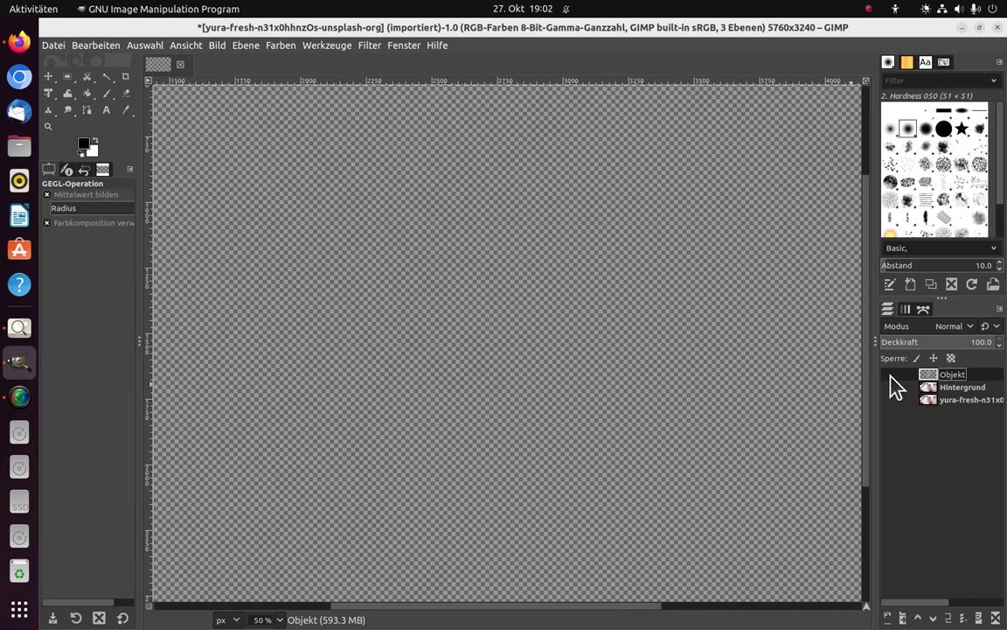
left_click(890, 388)
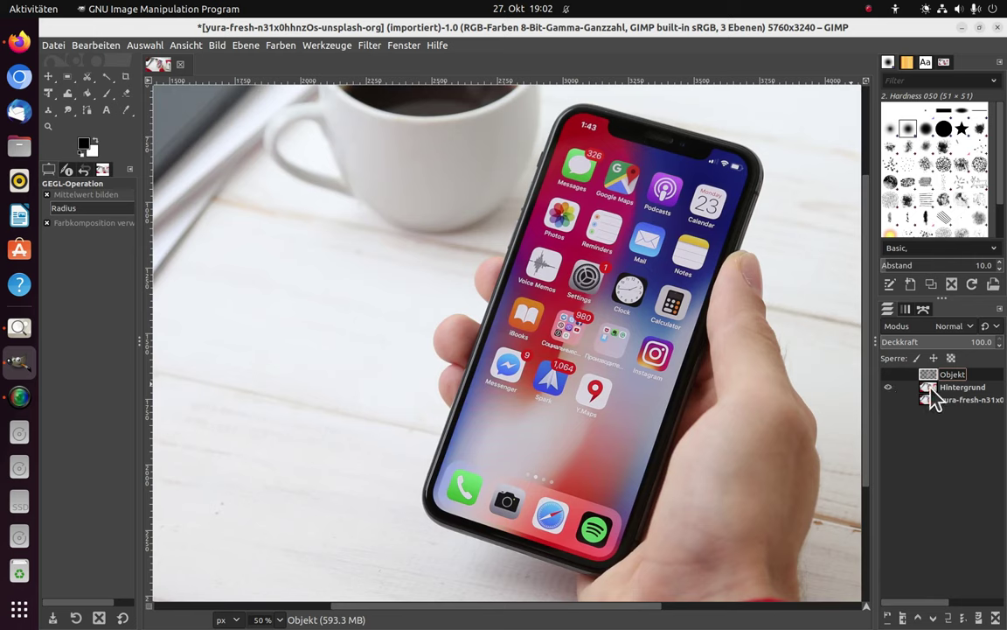
left_click(931, 389)
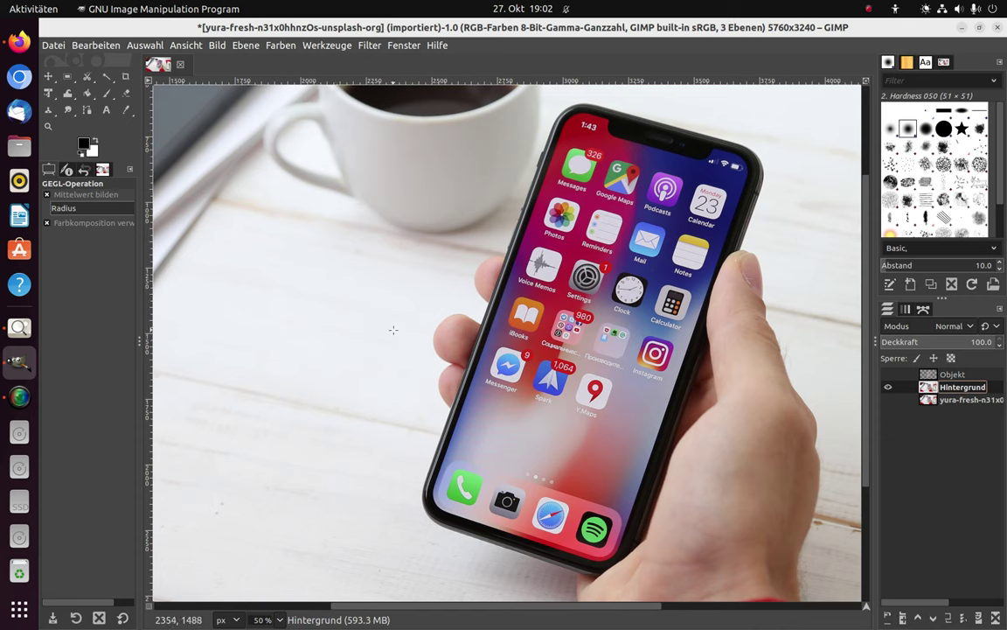
Convert the Hintergrund photo to grayscale with Grau einfärben using the last-used settings
left_click(281, 45)
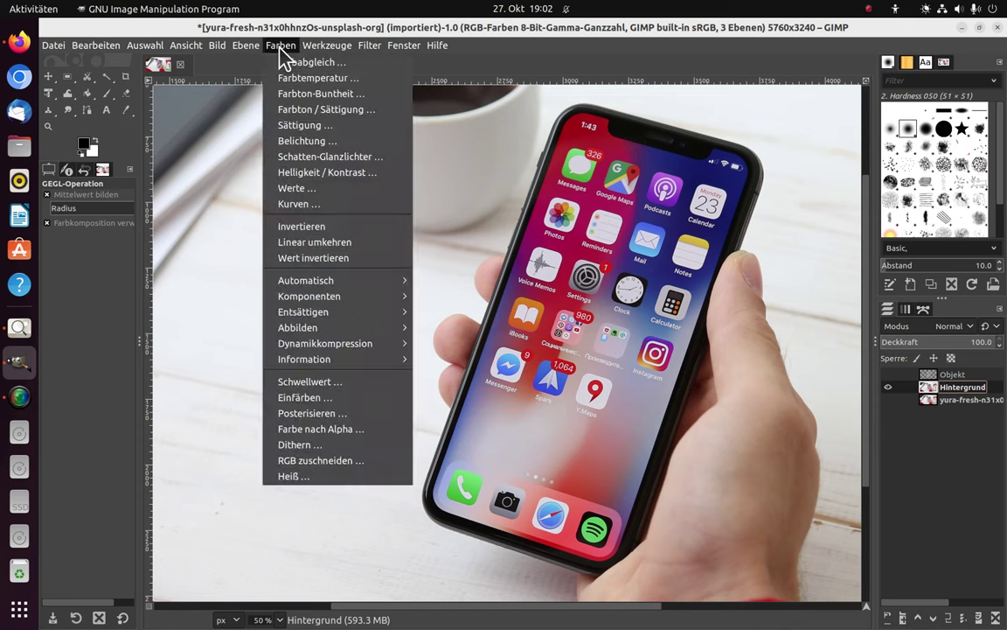
mouse_move(314, 312)
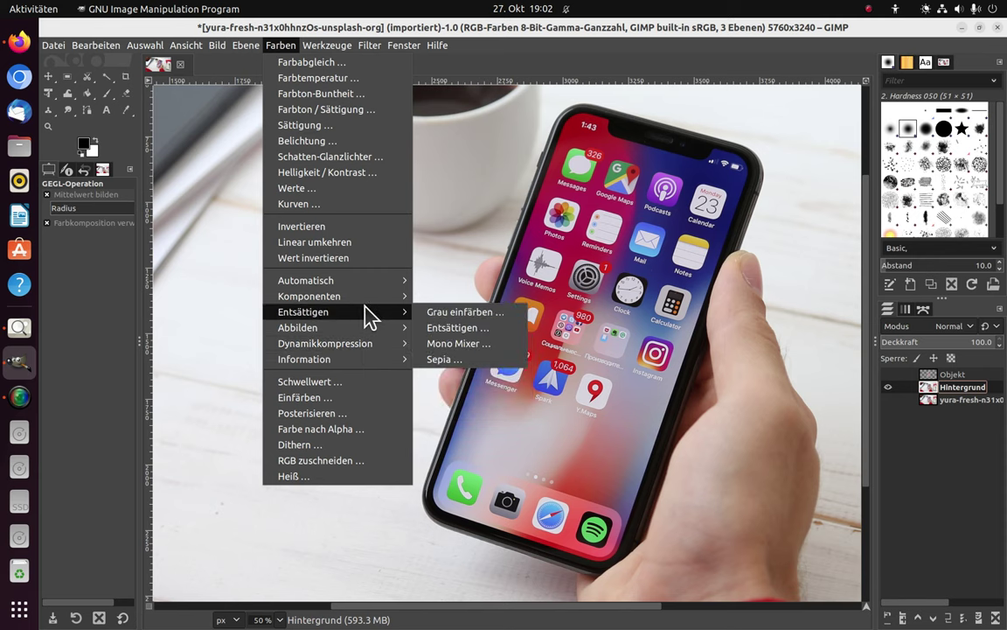
left_click(495, 319)
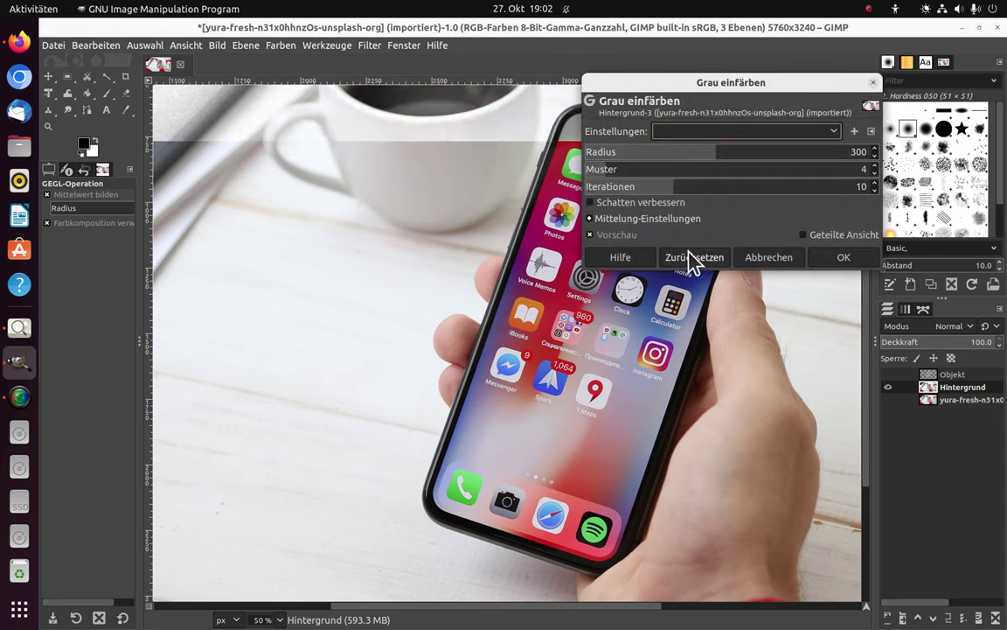
left_click(835, 132)
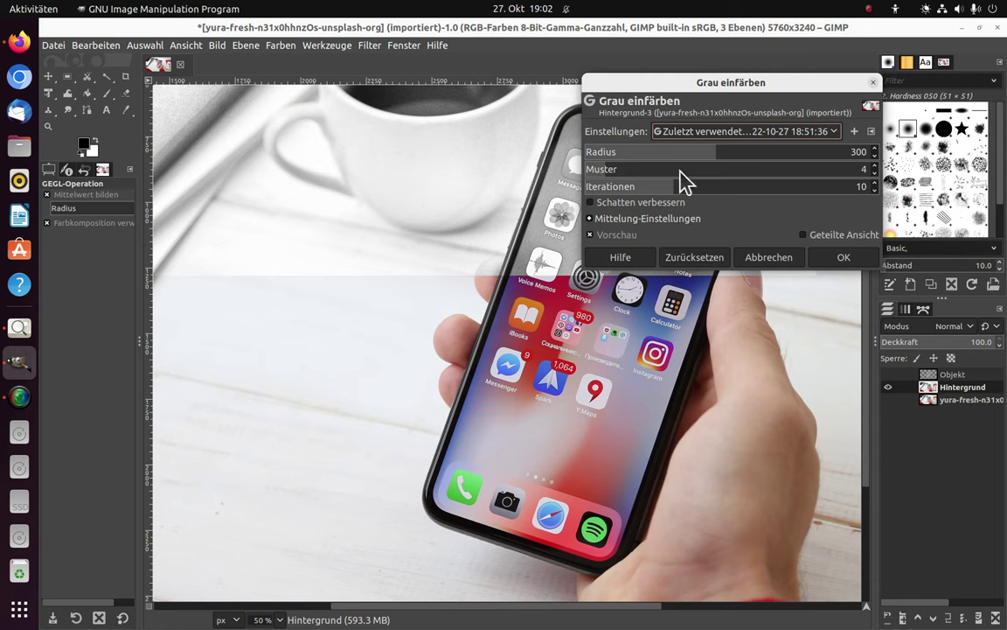
left_click(844, 257)
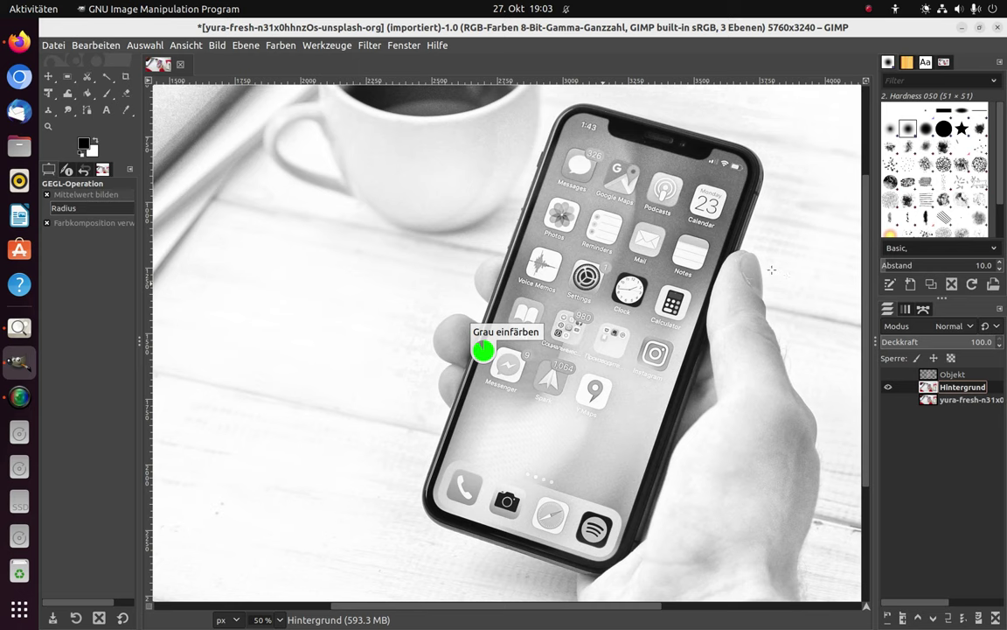
Apply a Gaussian blur of size 12.50 in both X and Y to the grayscale photo
left_click(368, 45)
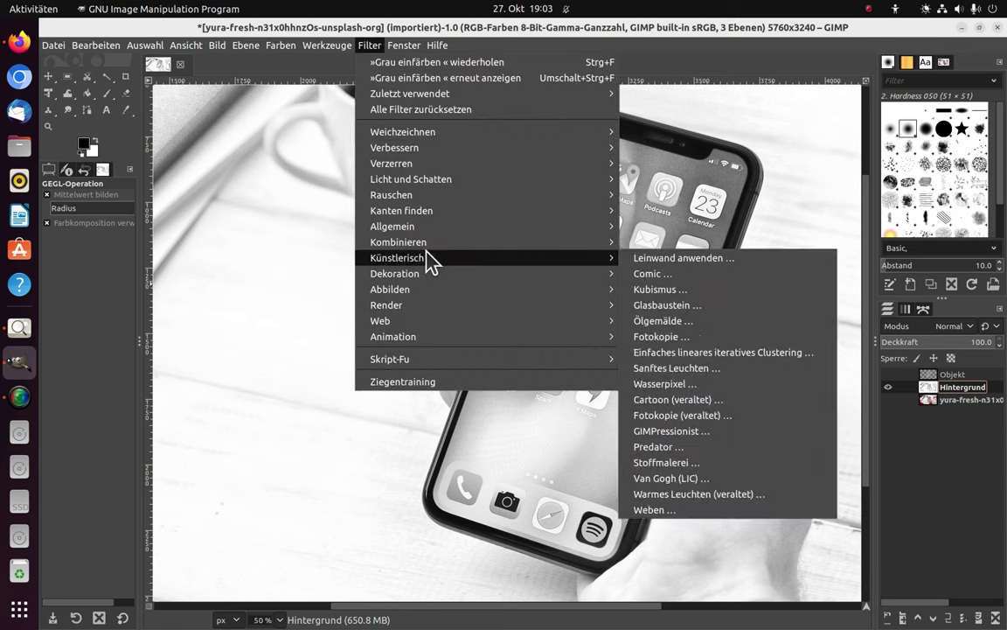
mouse_move(402, 132)
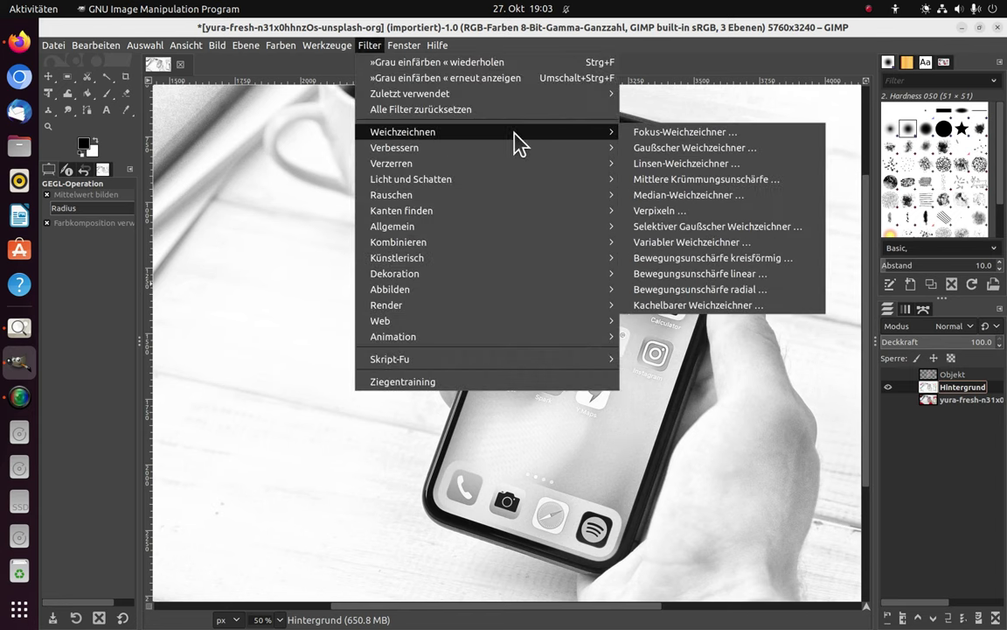
left_click(678, 148)
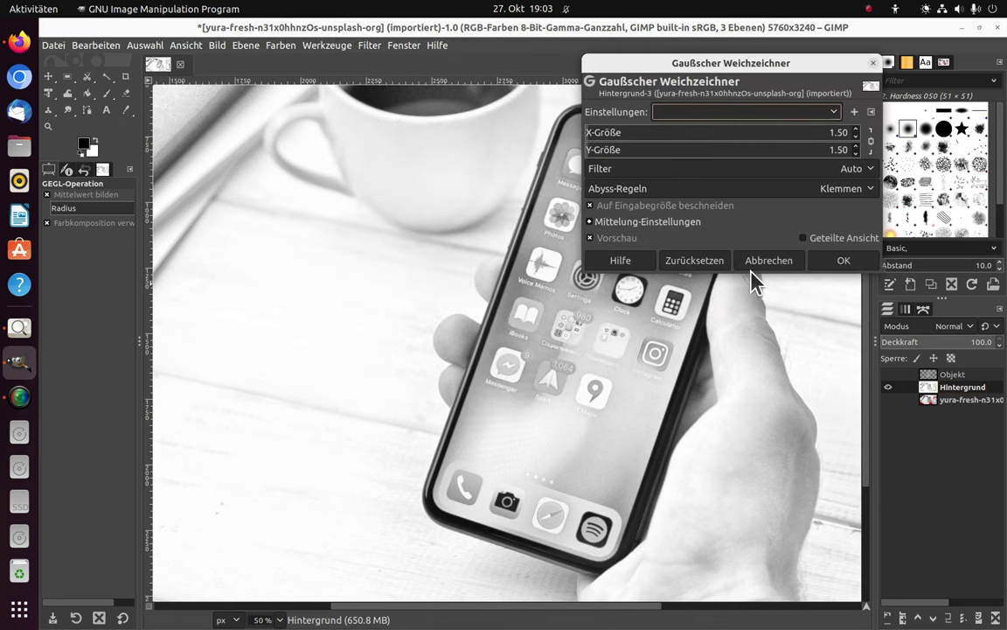
left_click(855, 129)
left_click(855, 128)
left_click(855, 129)
left_click(857, 129)
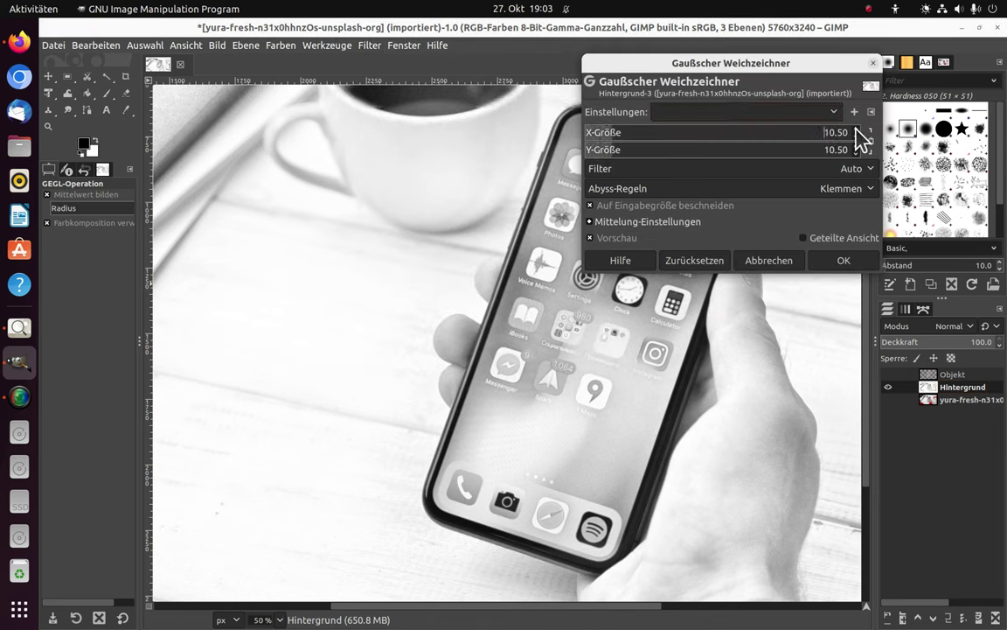
left_click(857, 130)
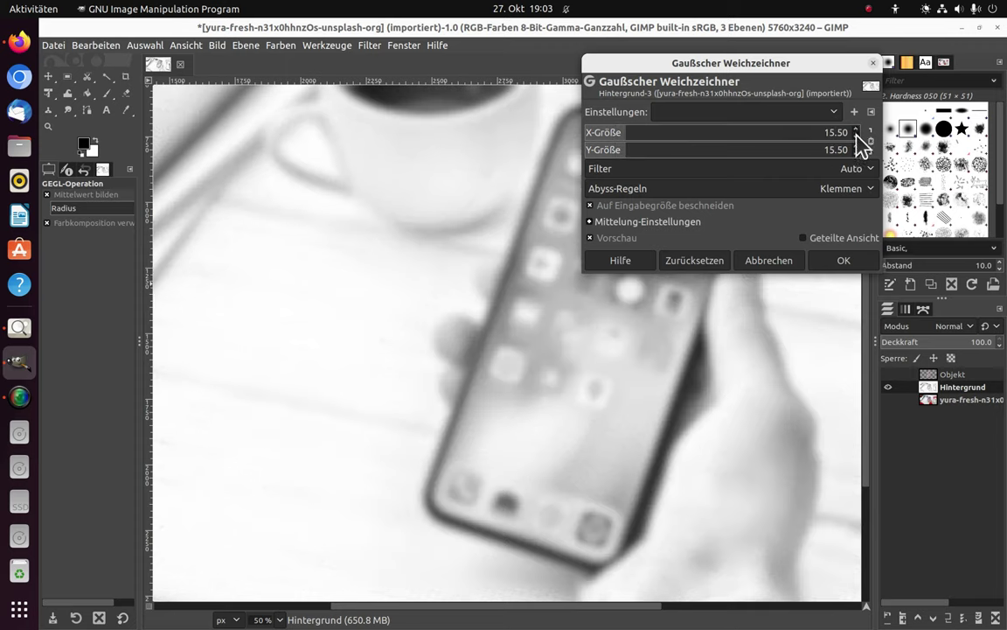
left_click(856, 136)
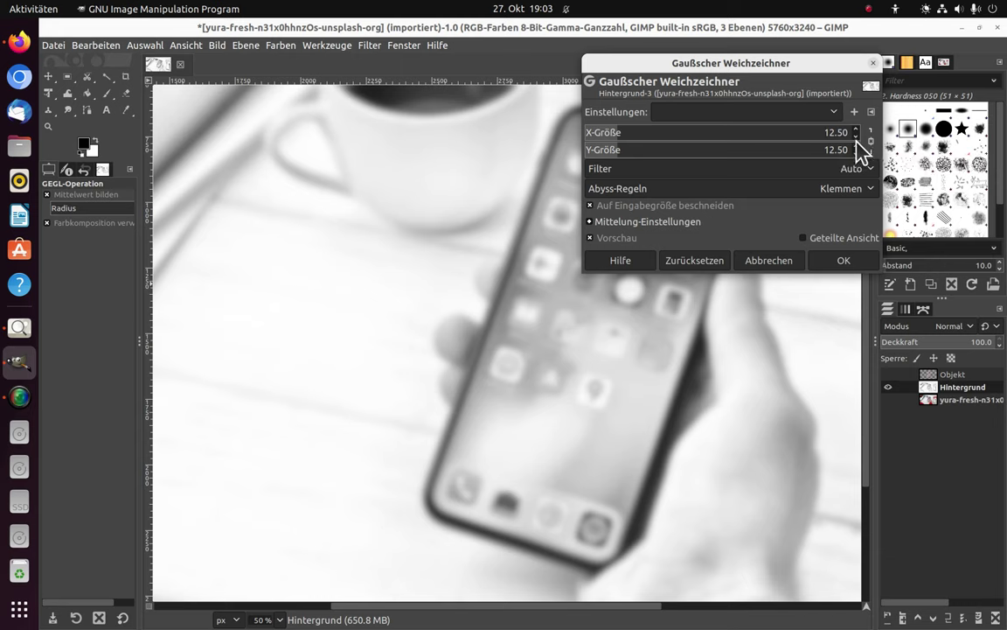
left_click(856, 136)
left_click(857, 131)
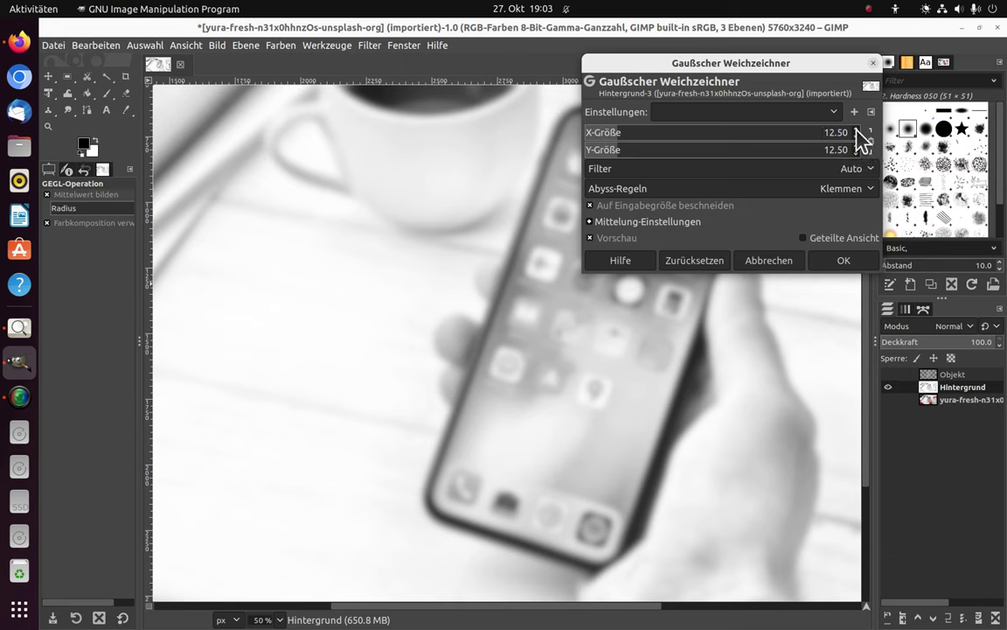
left_click(842, 261)
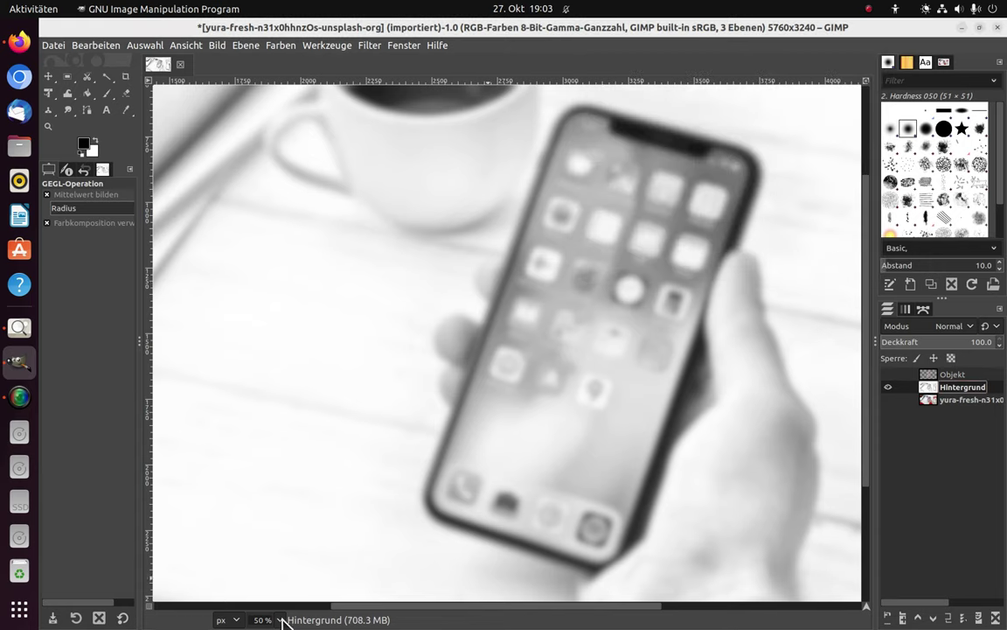
Zoom out to view the whole image and make the Objekt phone layer visible again
left_click(279, 620)
left_click(273, 582)
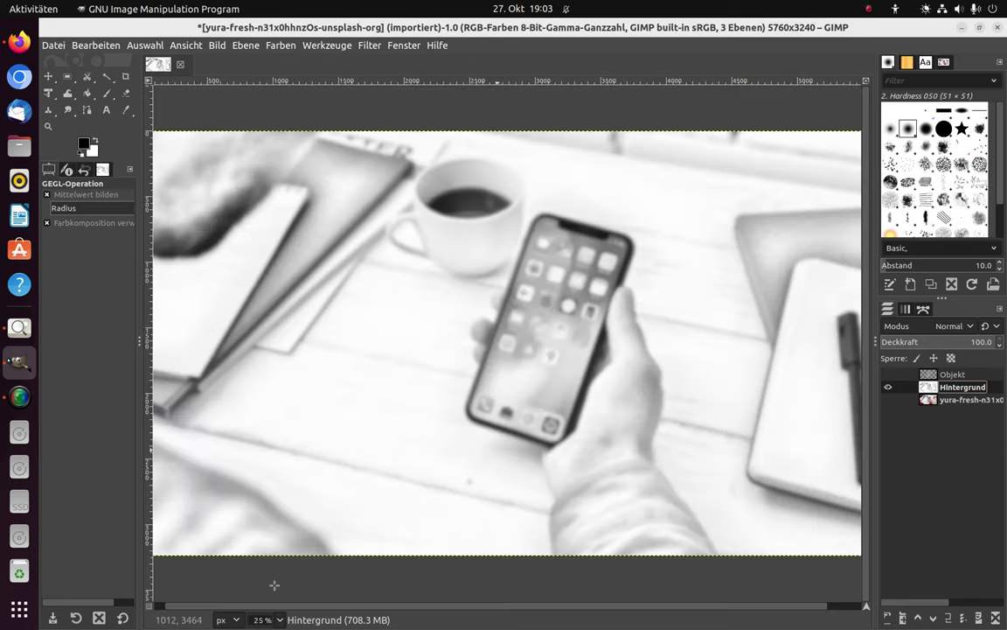
left_click(262, 618)
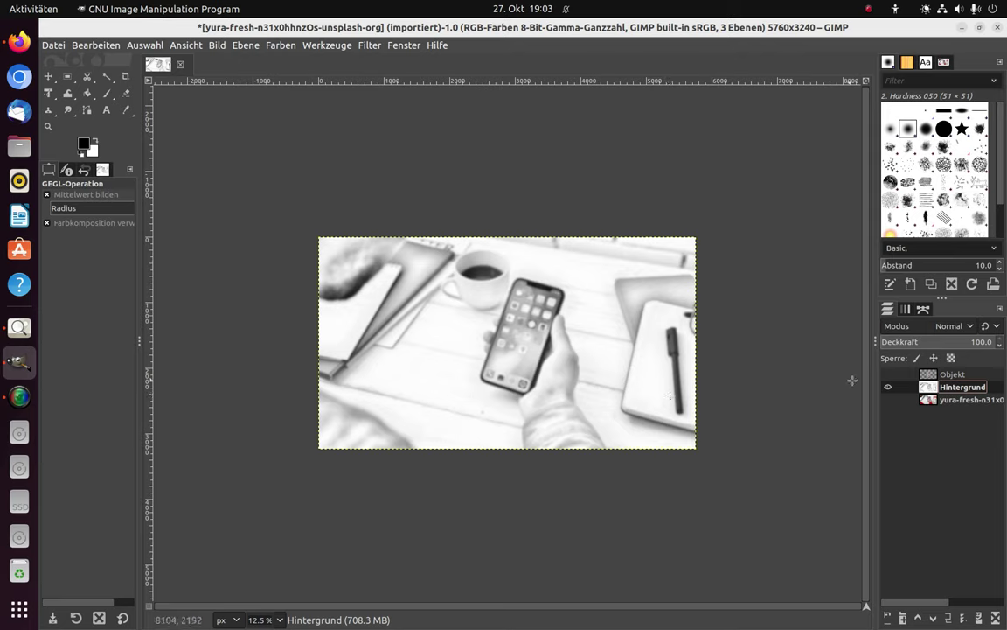
left_click(887, 374)
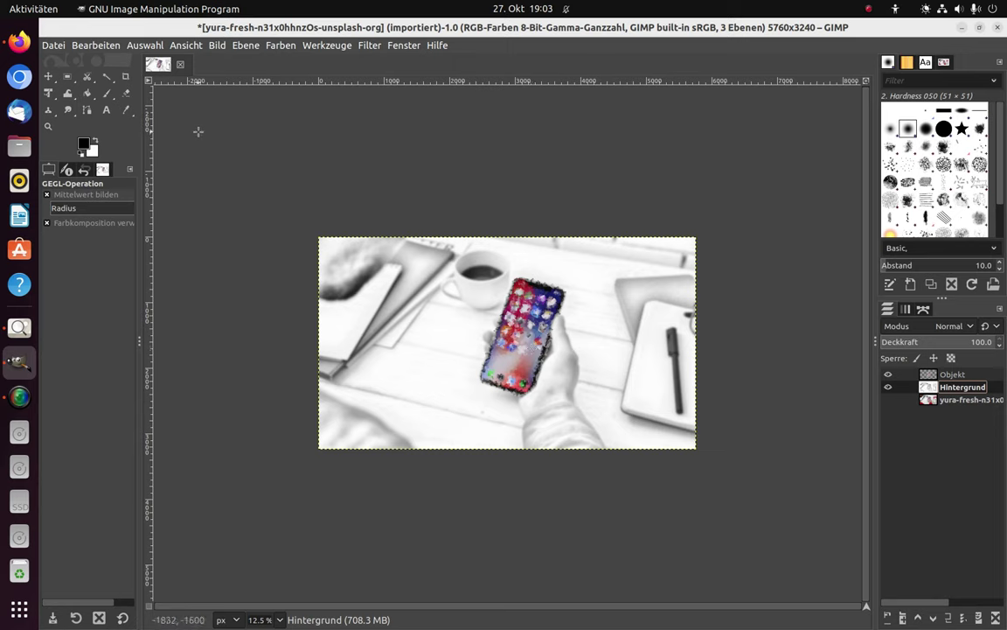
Crop to a full-width 851:315 strip (5760×2132) centred on the cubist phone
left_click(128, 79)
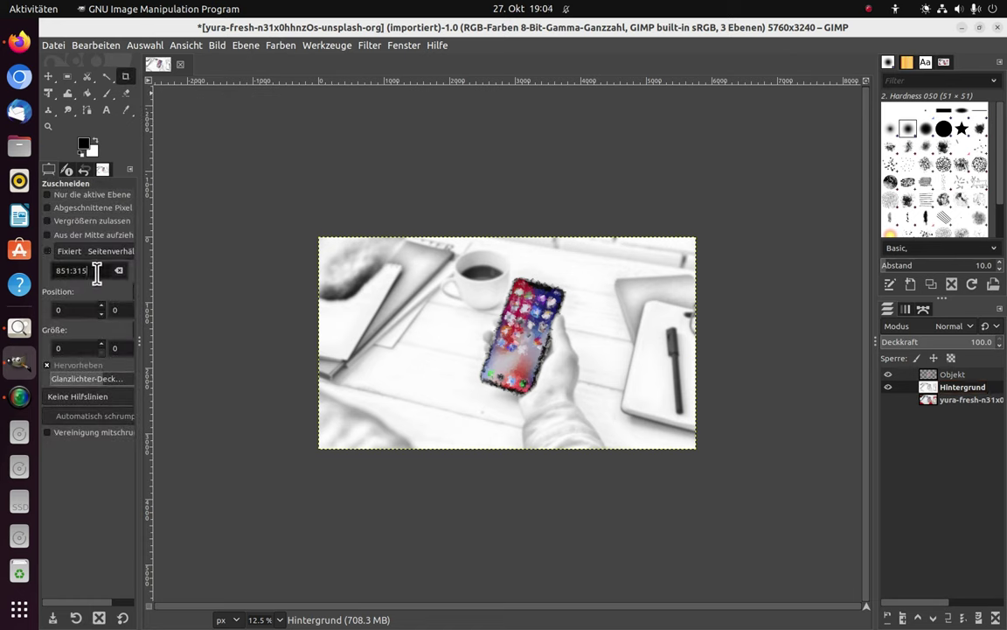
left_click_drag(107, 270, 52, 270)
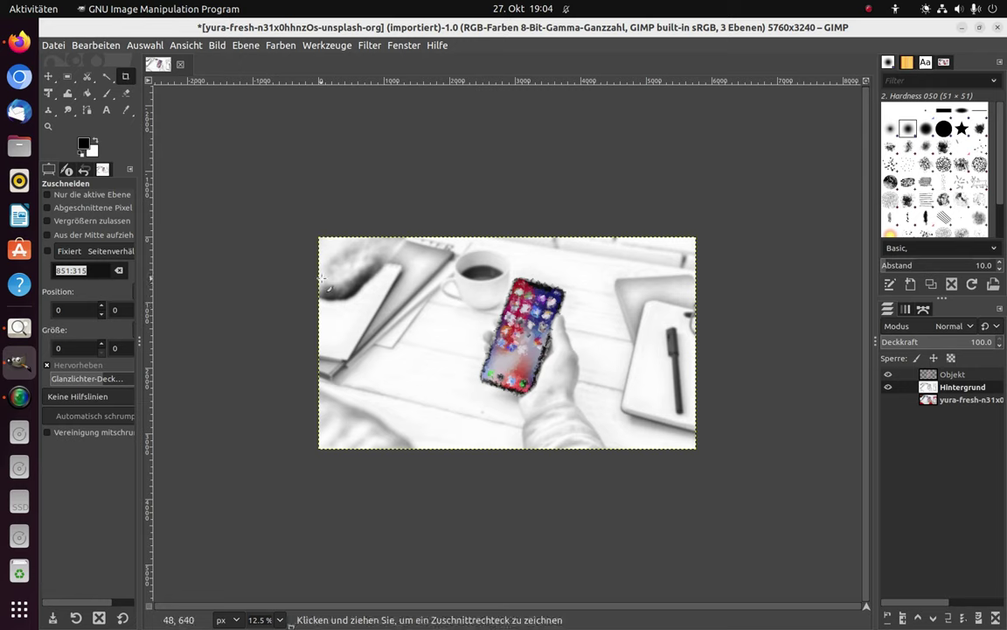
left_click_drag(306, 265, 734, 412)
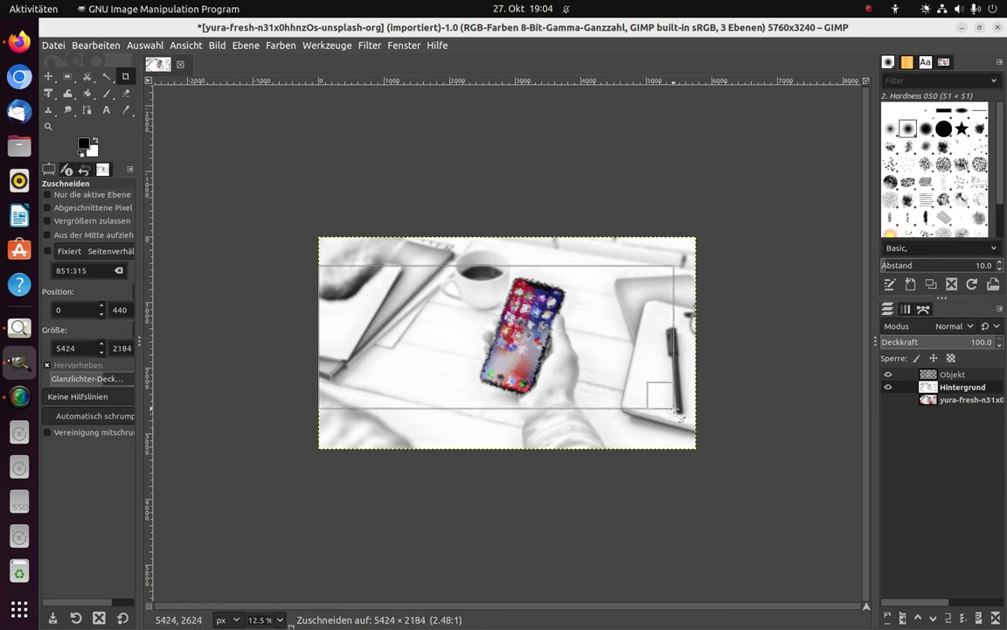
mouse_move(710, 414)
left_mouse_down()
mouse_move(528, 403)
mouse_move(559, 396)
mouse_move(567, 367)
left_mouse_up()
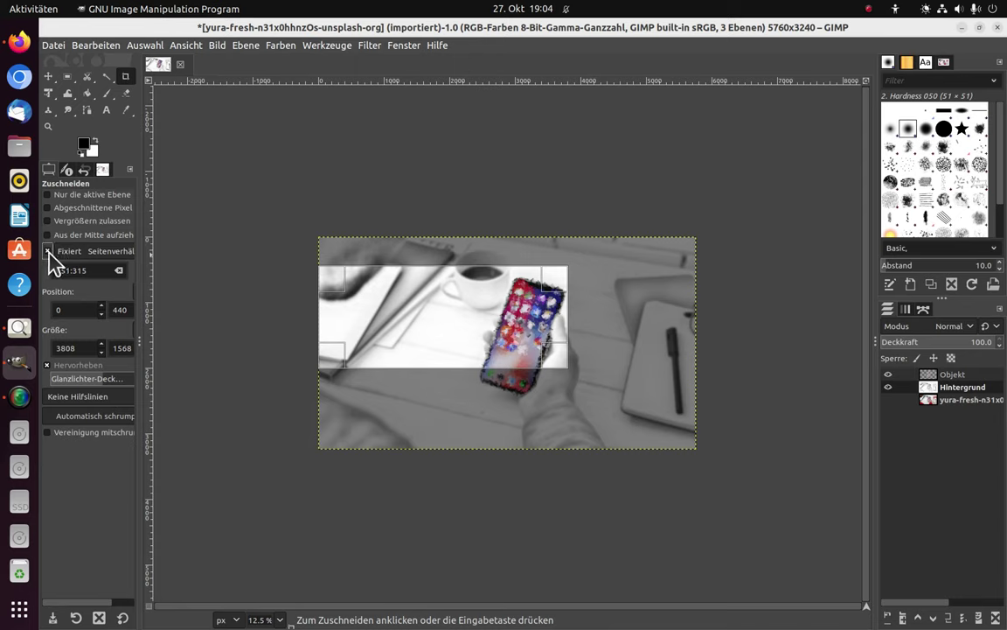
mouse_move(540, 340)
left_mouse_down()
mouse_move(376, 310)
mouse_move(549, 343)
left_mouse_up()
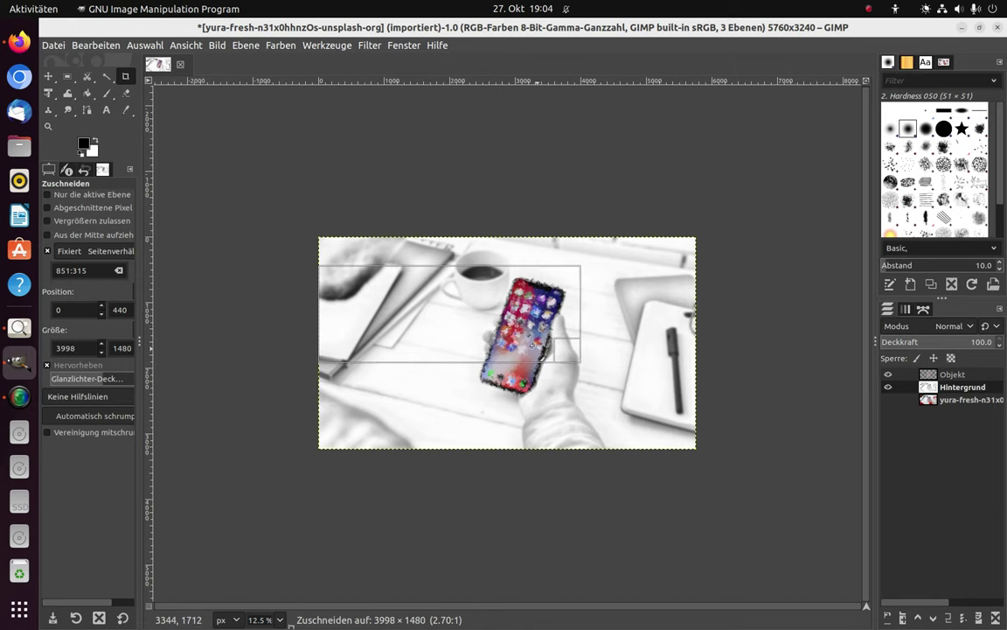
left_click_drag(549, 342, 766, 407)
left_click_drag(579, 360, 576, 345)
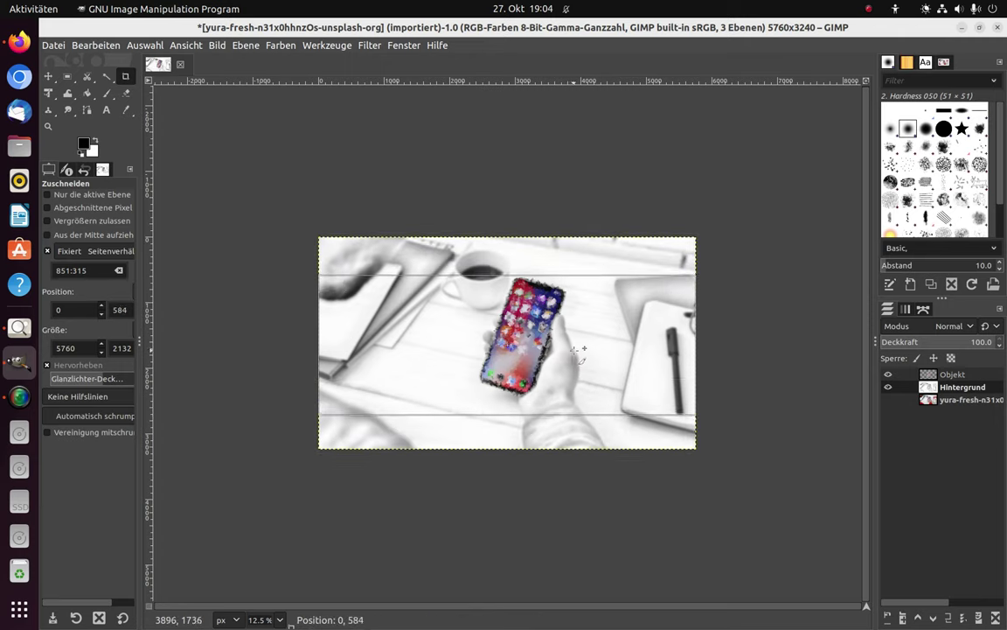
left_click_drag(576, 345, 576, 345)
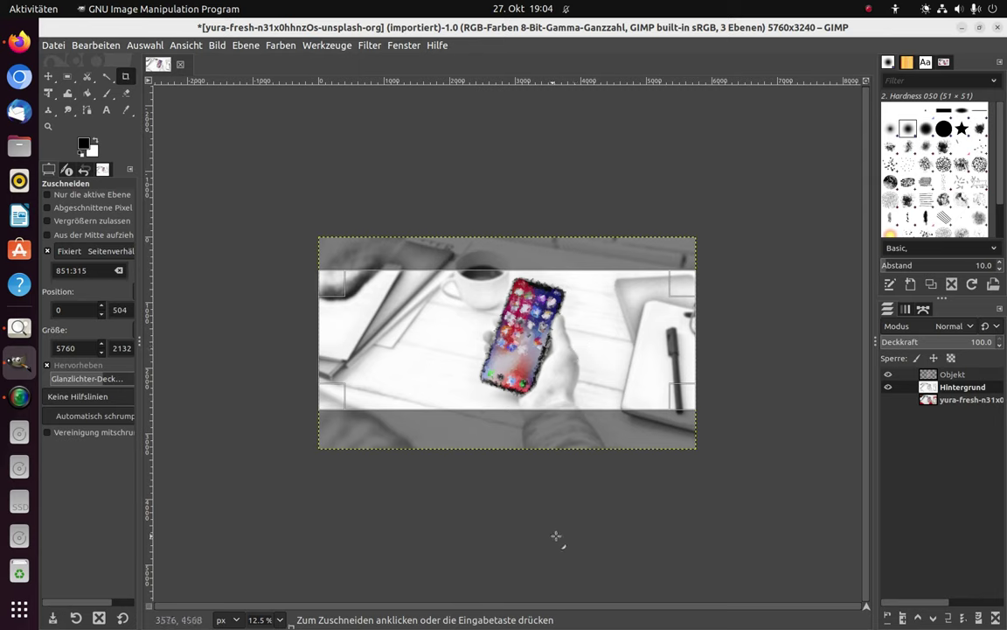
left_click(690, 405)
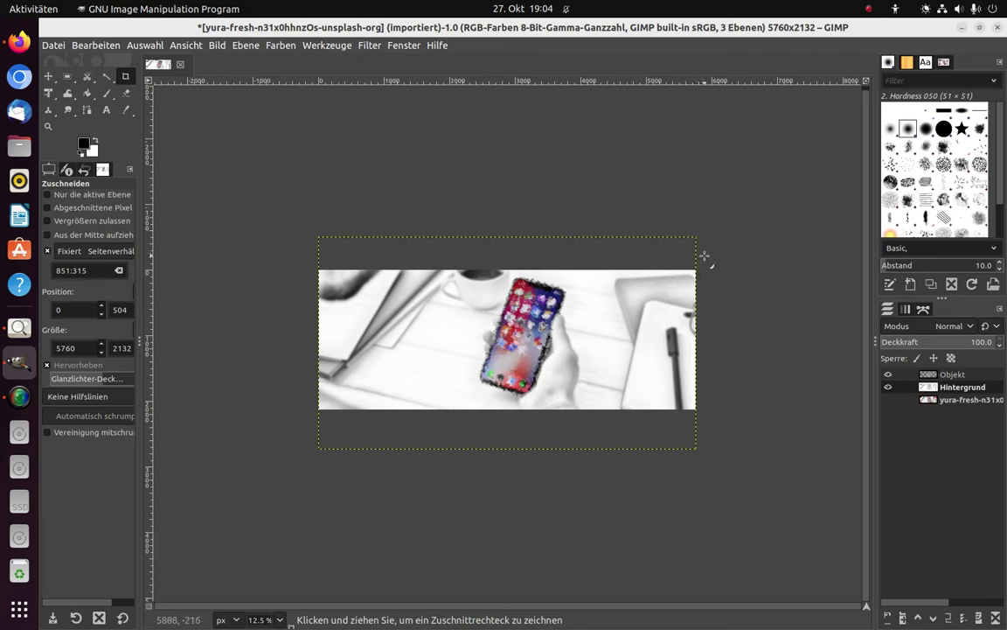
Scale the image to width 851 (height 315) and view it at 100% zoom
left_click(217, 46)
left_click(251, 218)
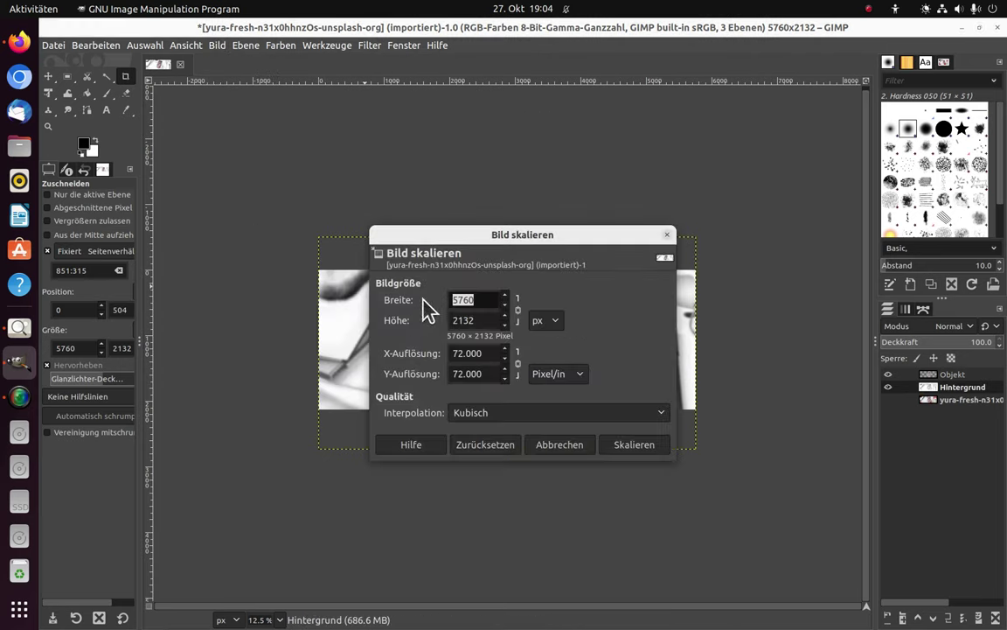
type("851")
key("Tab")
left_click(632, 446)
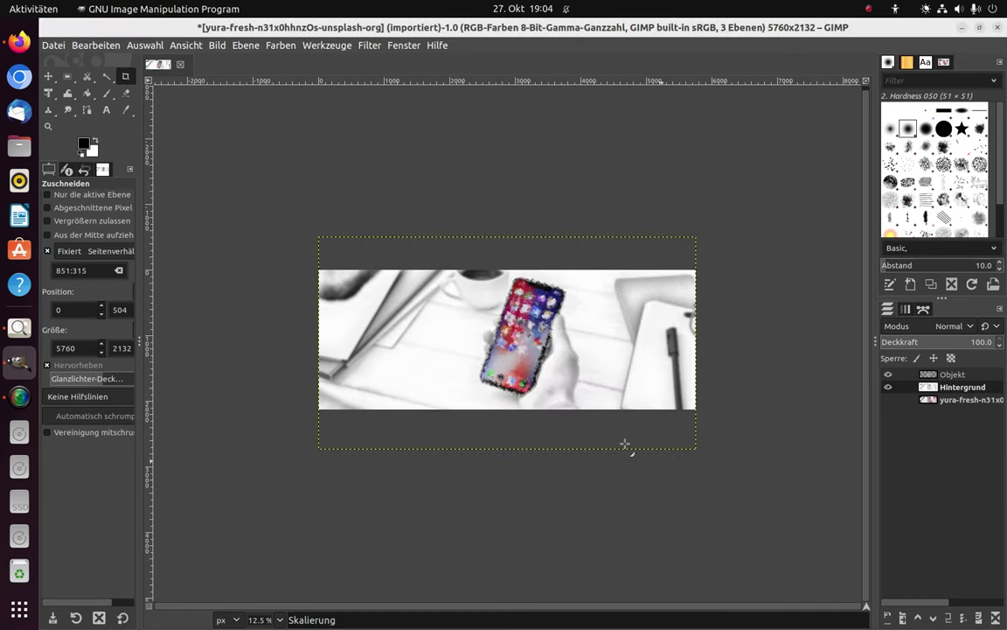
left_click(268, 619)
left_click(267, 547)
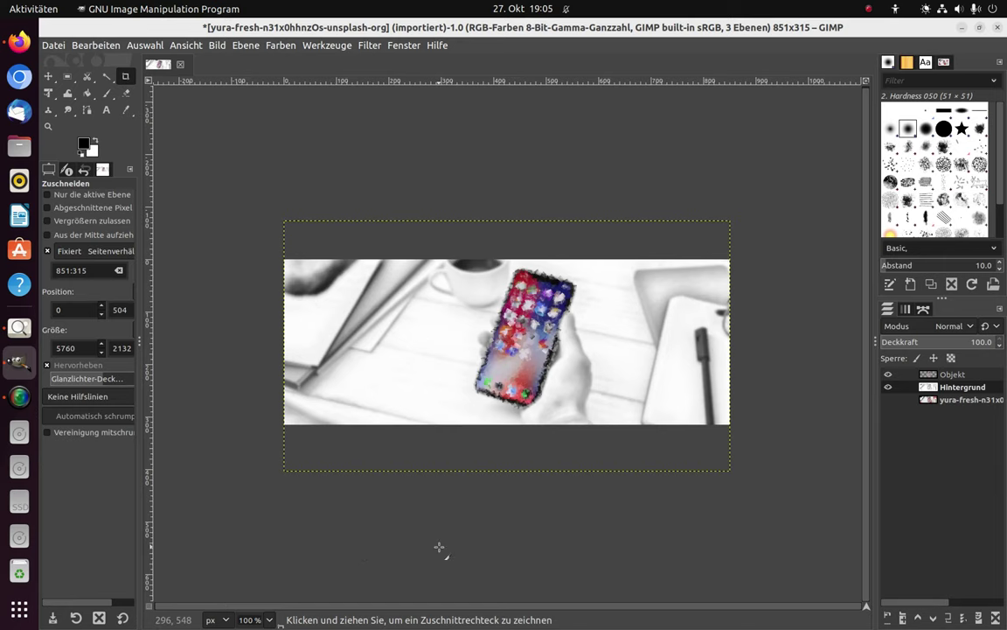
Save the banner as yura-fresh-n31x0hhnzOs-unsplash-new.xcf, replacing 'org' with 'new' in the name
left_click(51, 45)
mouse_move(73, 77)
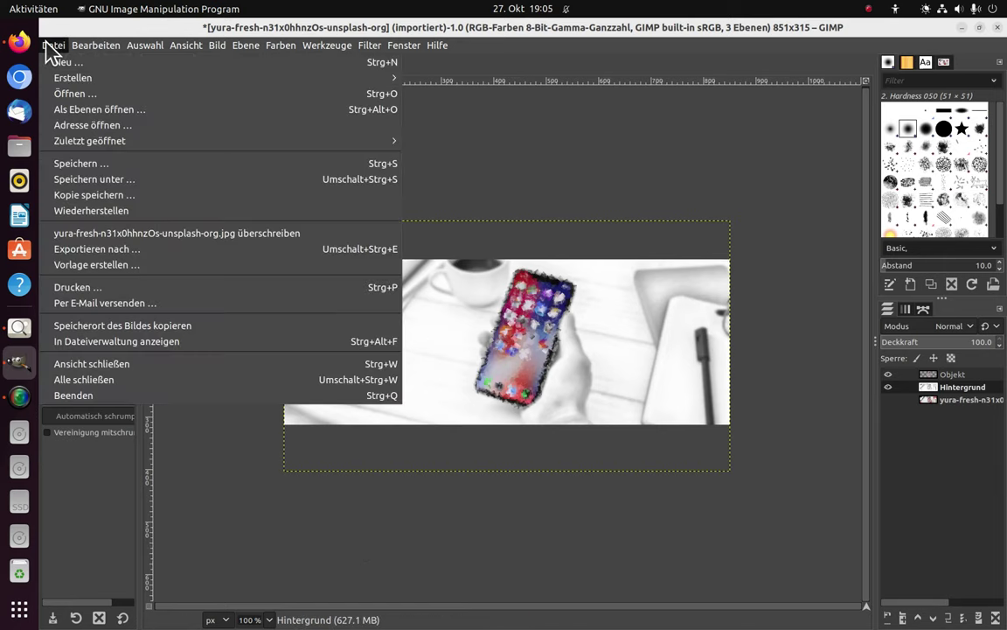
left_click(84, 177)
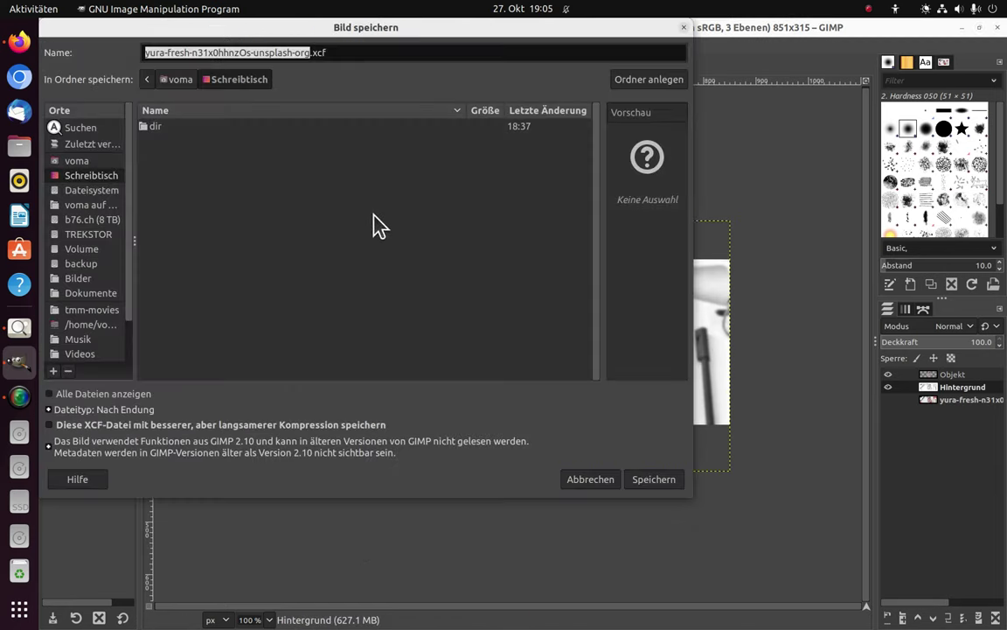
key("Right")
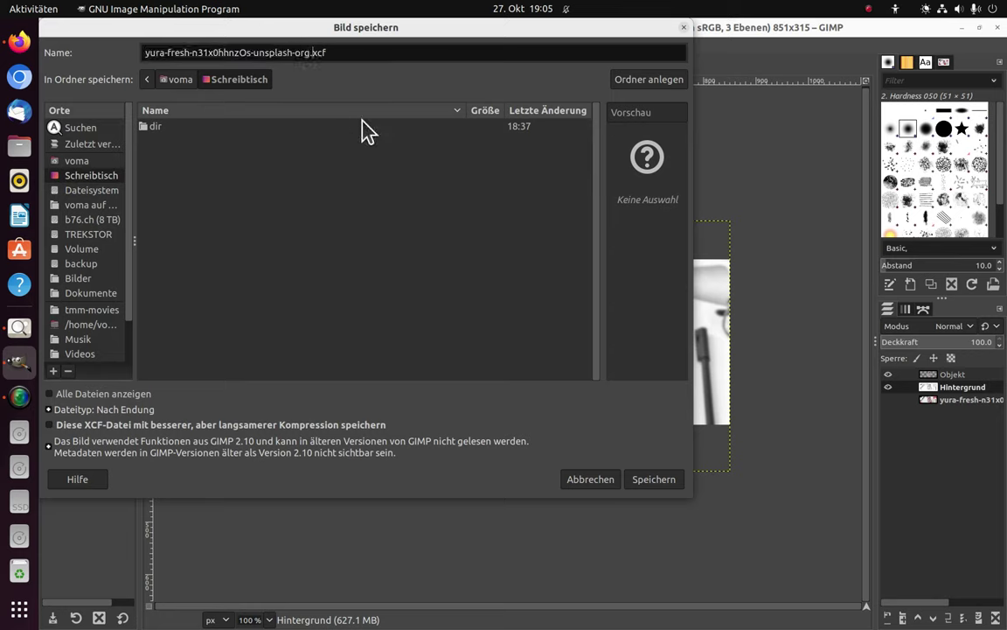
key("BackSpace")
key("BackSpace")
key("BackSpace")
type("ne")
type("w")
key("Return")
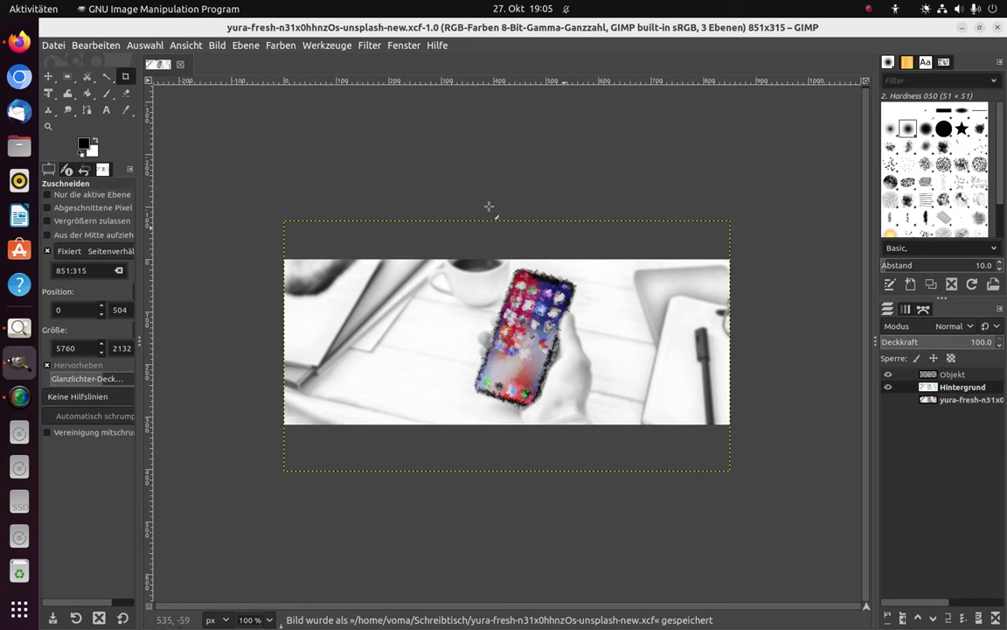
Export the banner as yura-fresh-n31x0hhnzOs-unsplash-new.jpg at JPEG quality 76, then minimise GIMP
left_click(58, 48)
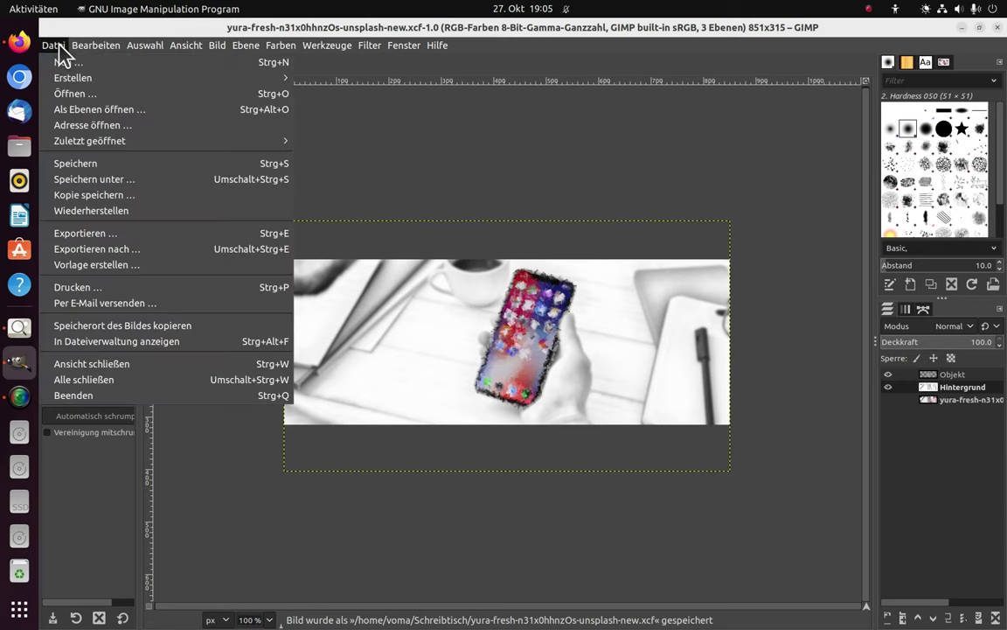
left_click(122, 247)
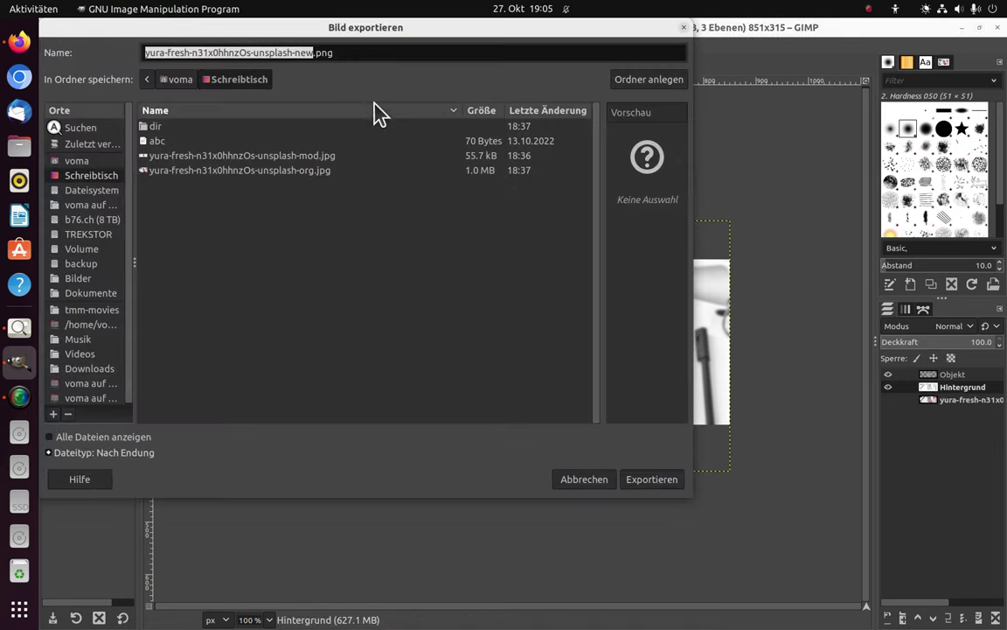
double_click(351, 53)
type("j")
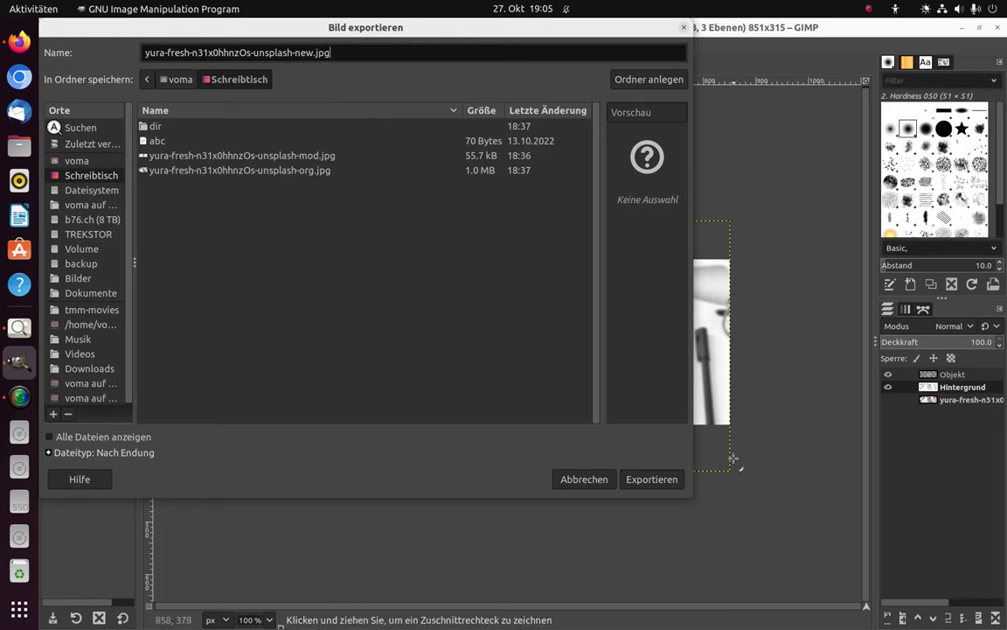
left_click(651, 479)
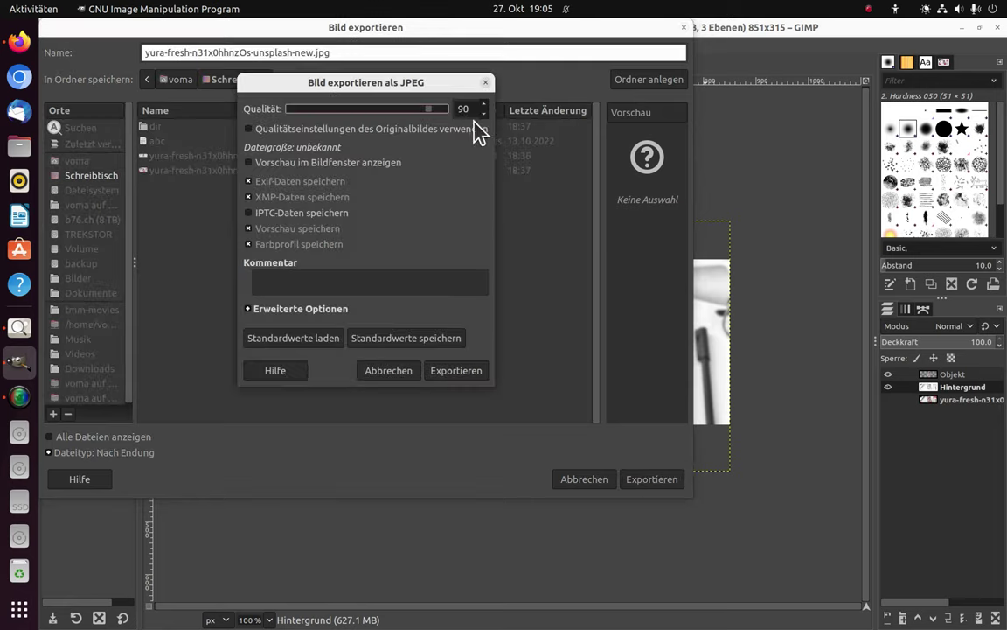
double_click(470, 109)
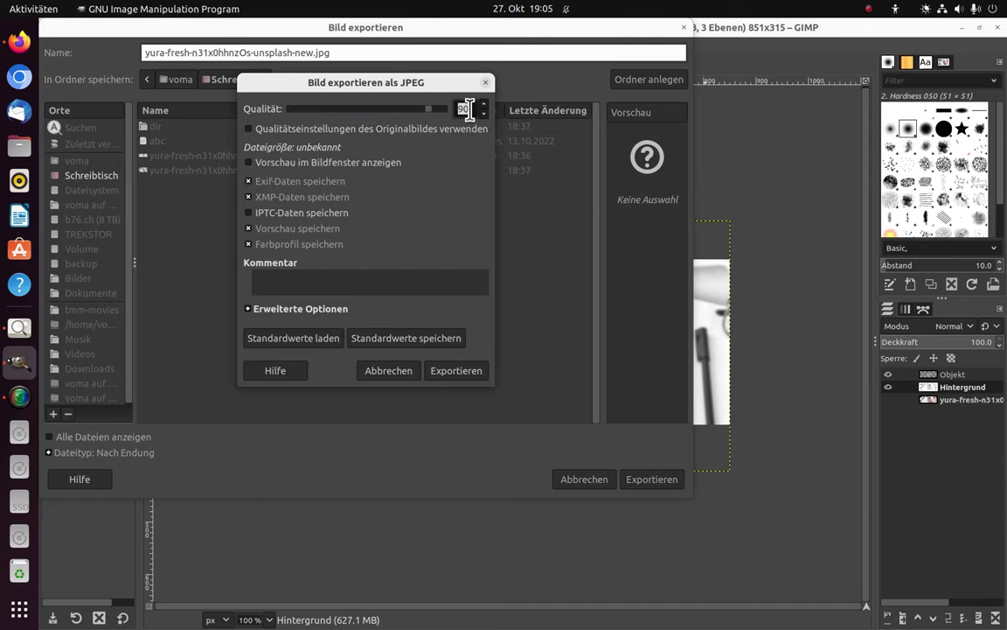
type("76")
left_click(456, 370)
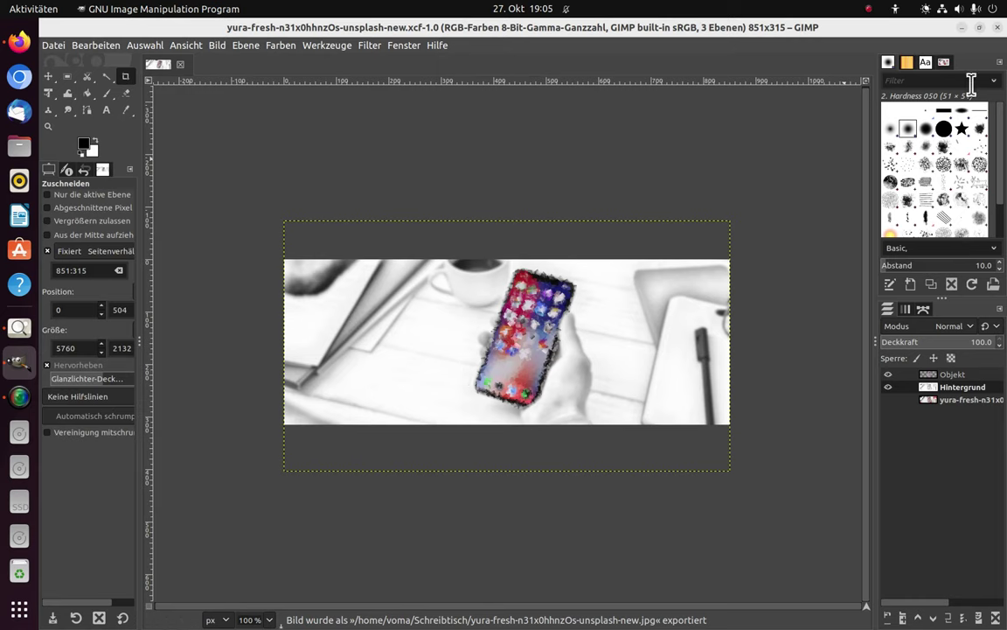
left_click(995, 28)
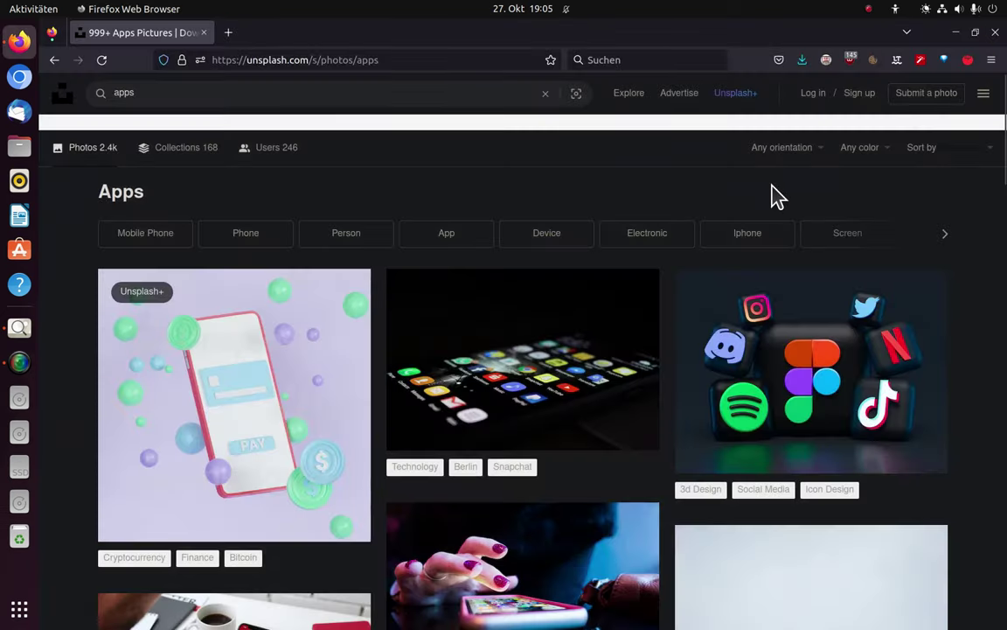
Close Firefox and open the exported JPG banner from the desktop in Image Viewer
key("alt+F4")
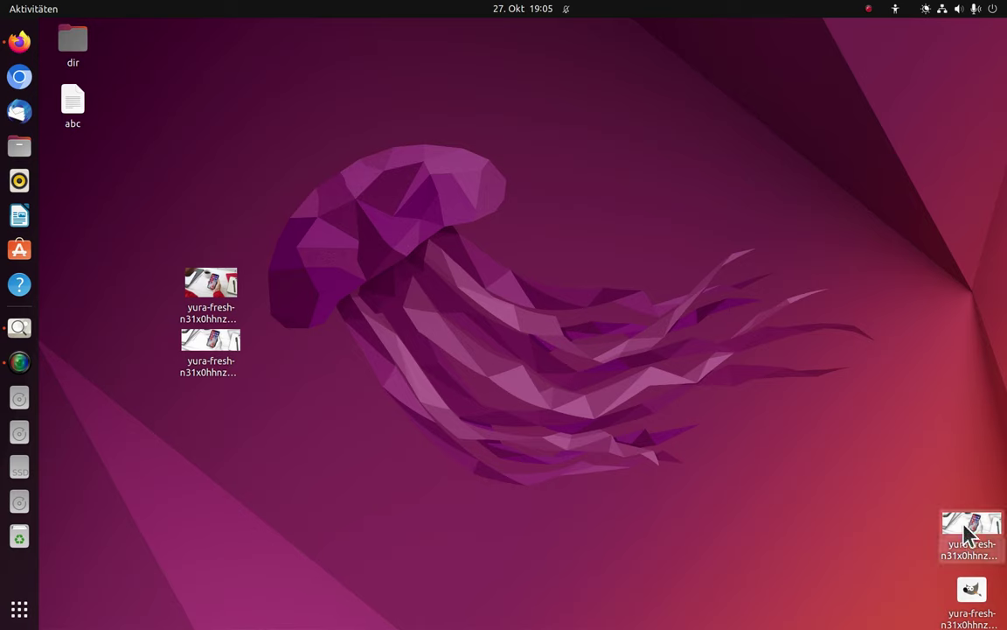
double_click(972, 528)
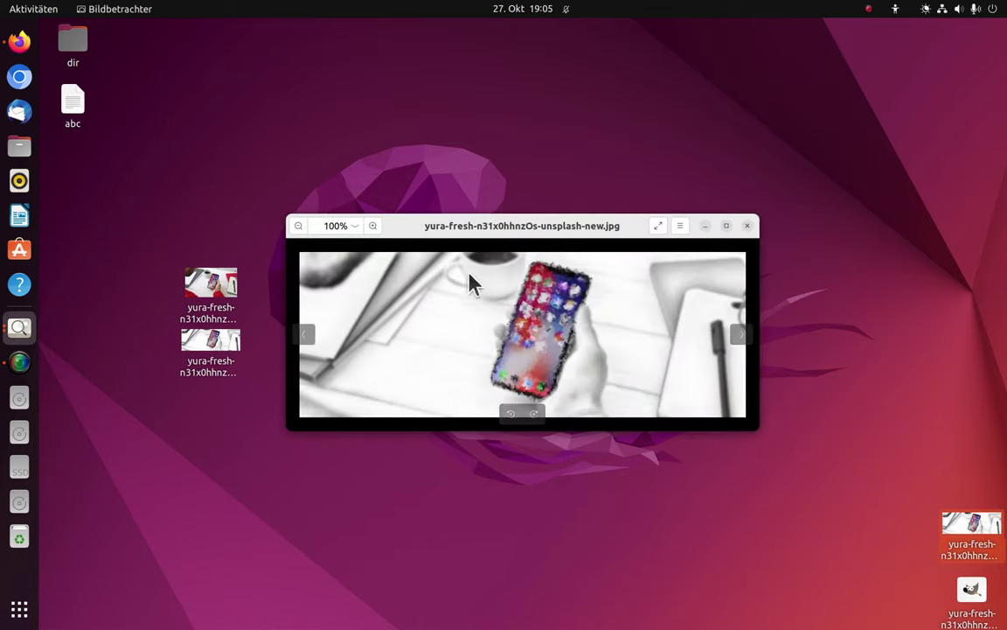